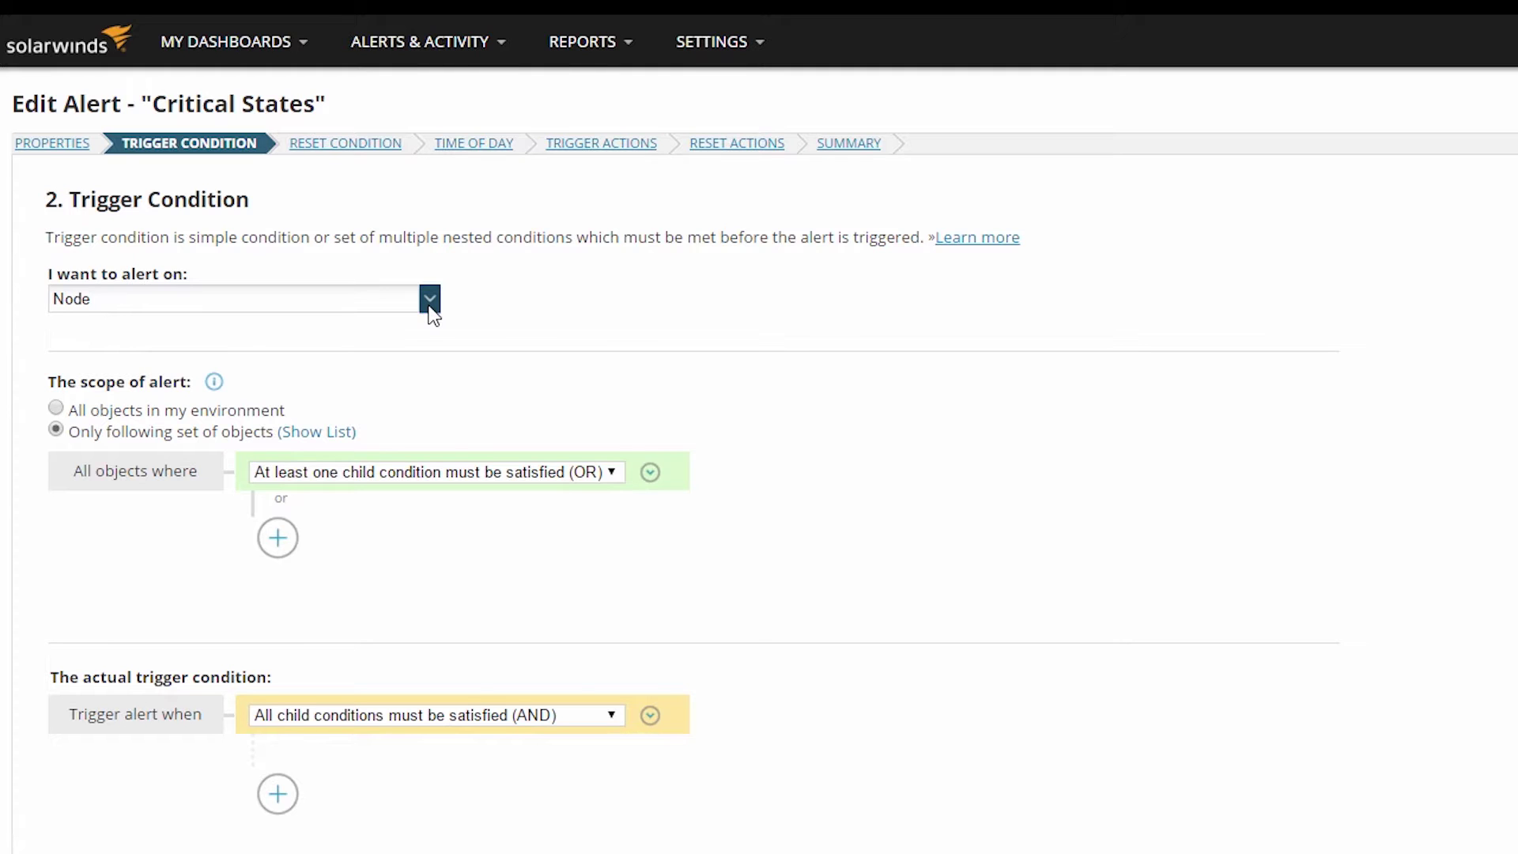
Open the object-type dropdown on the Critical States alert's Trigger Condition step.
{"action": "left_click", "coordinate": [429, 301]}
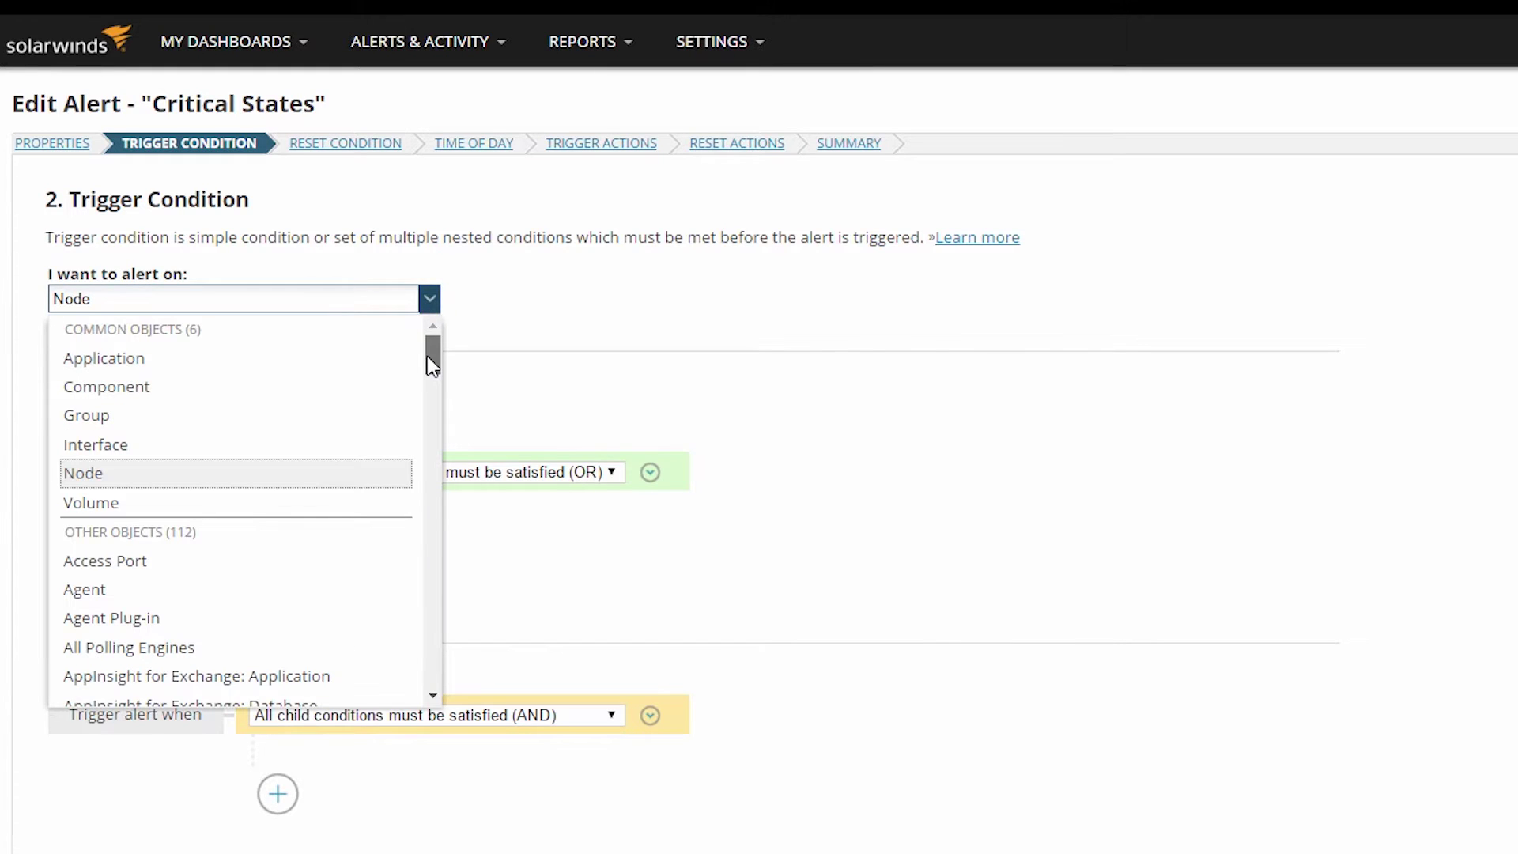
{"action": "left_click_drag", "start_coordinate": [433, 363], "coordinate": [431, 674]}
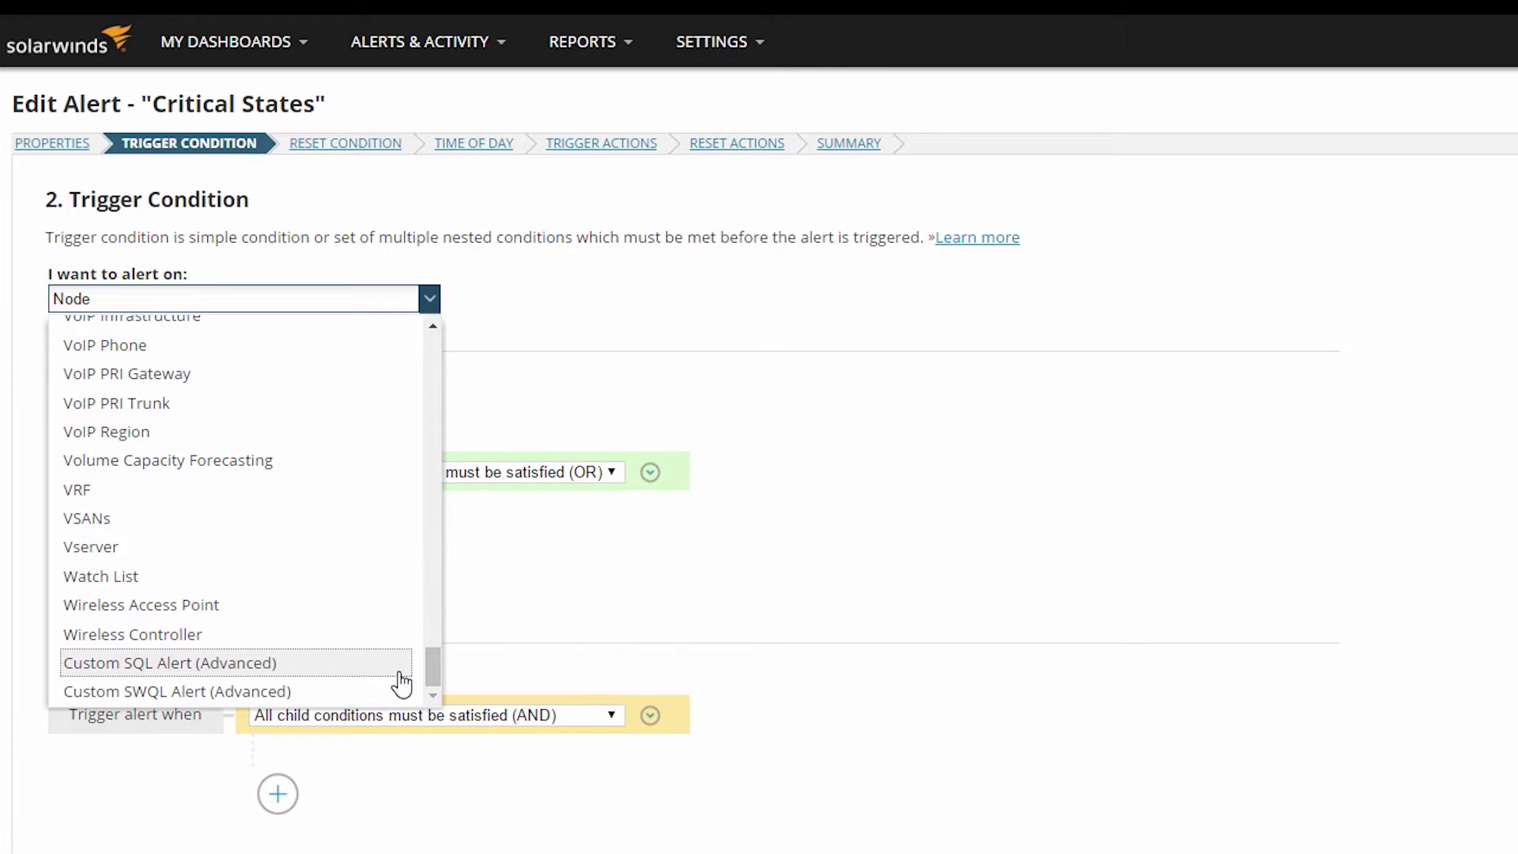
{"action": "left_click_drag", "start_coordinate": [430, 673], "coordinate": [441, 359]}
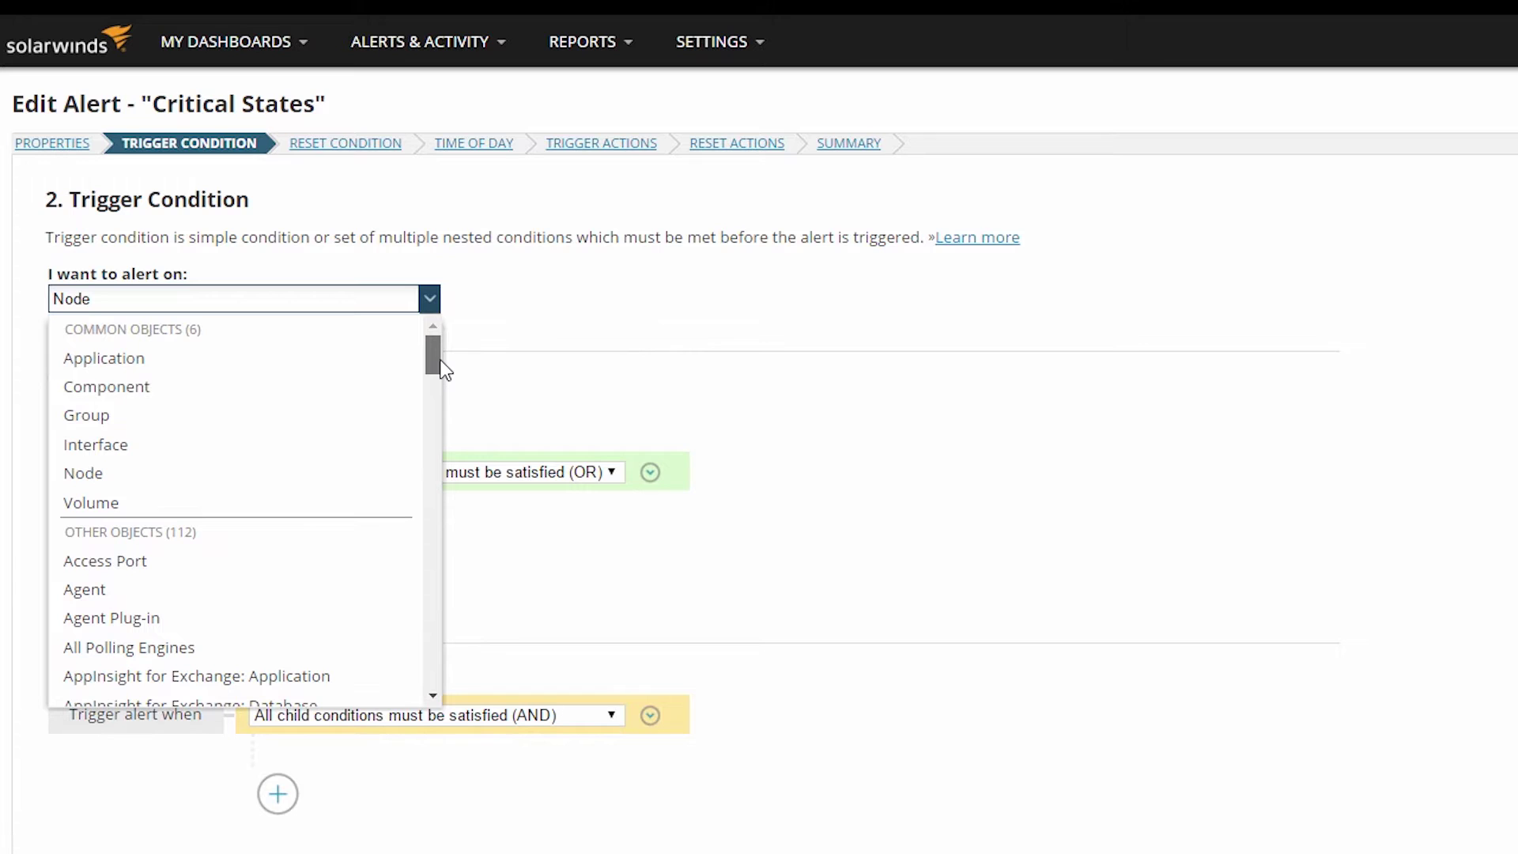
{"action": "left_click_drag", "start_coordinate": [440, 360], "coordinate": [441, 366]}
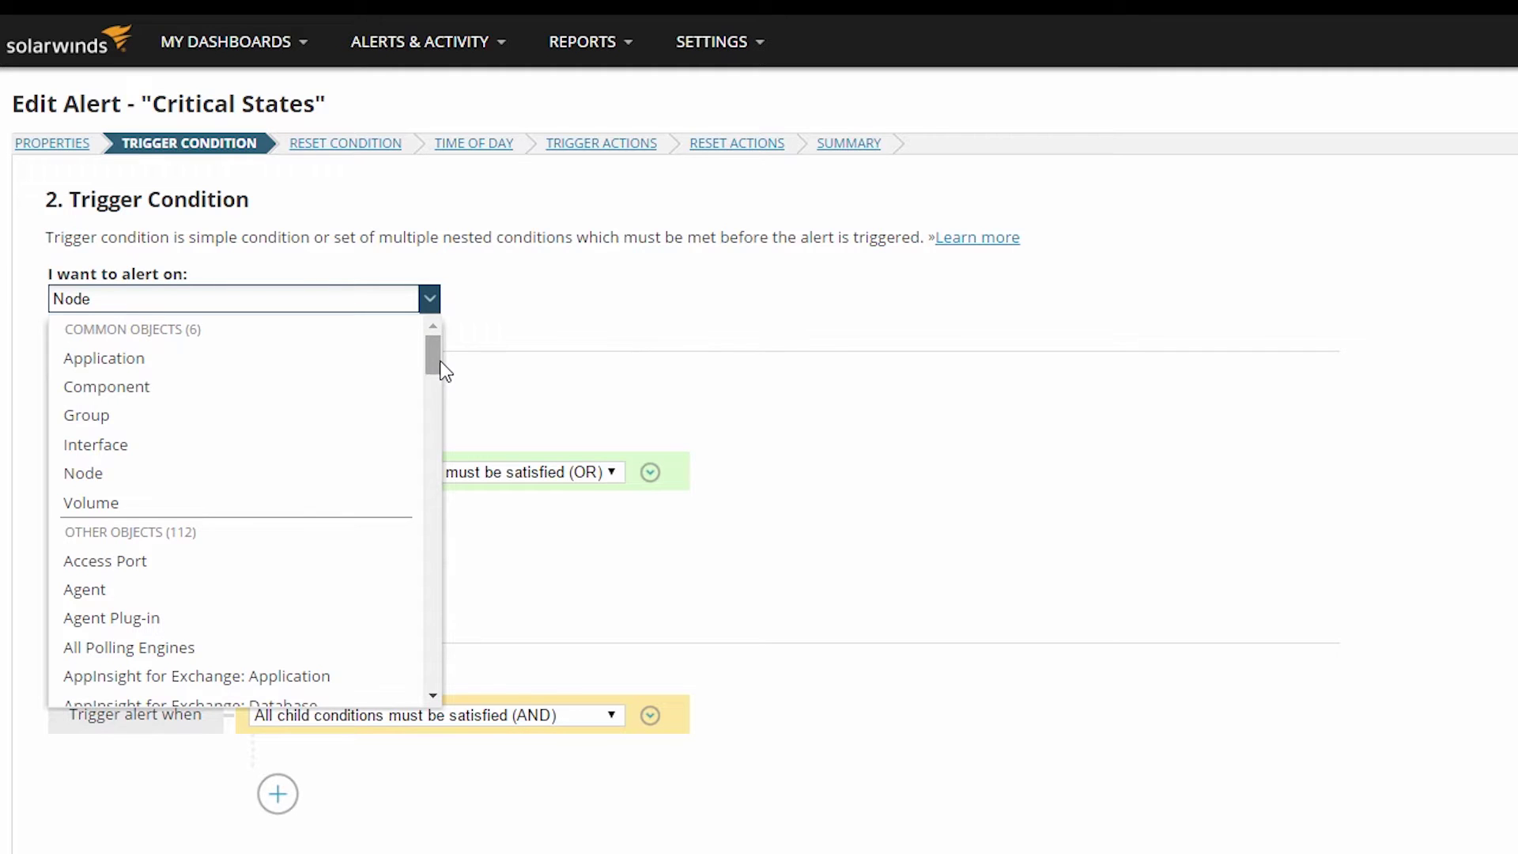
{"action": "left_click", "coordinate": [302, 482]}
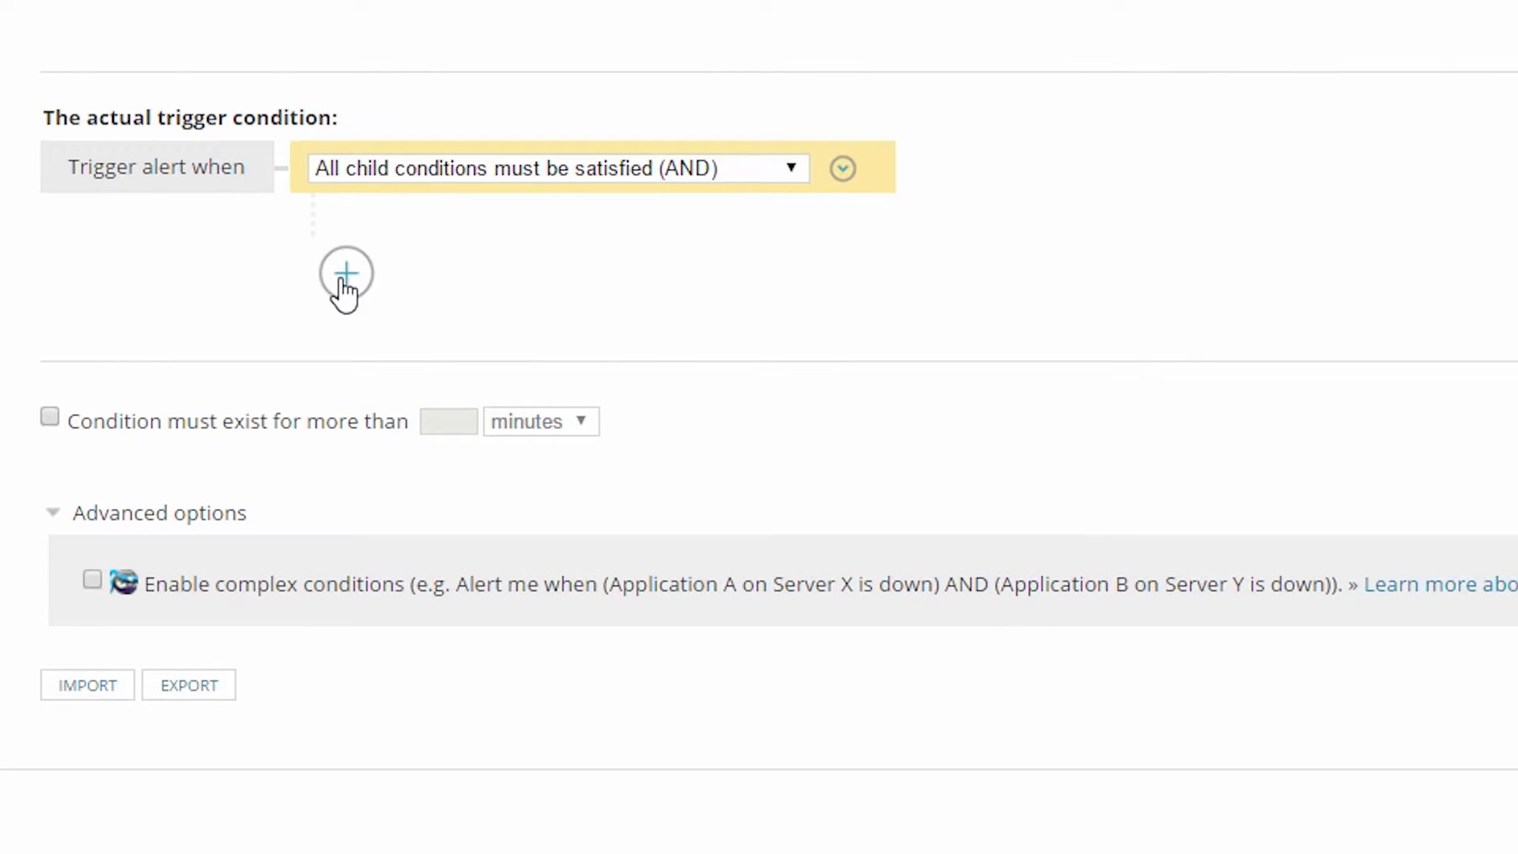
Add a single-value comparison row, then add and delete a double-value comparison row.
{"action": "left_click", "coordinate": [345, 275]}
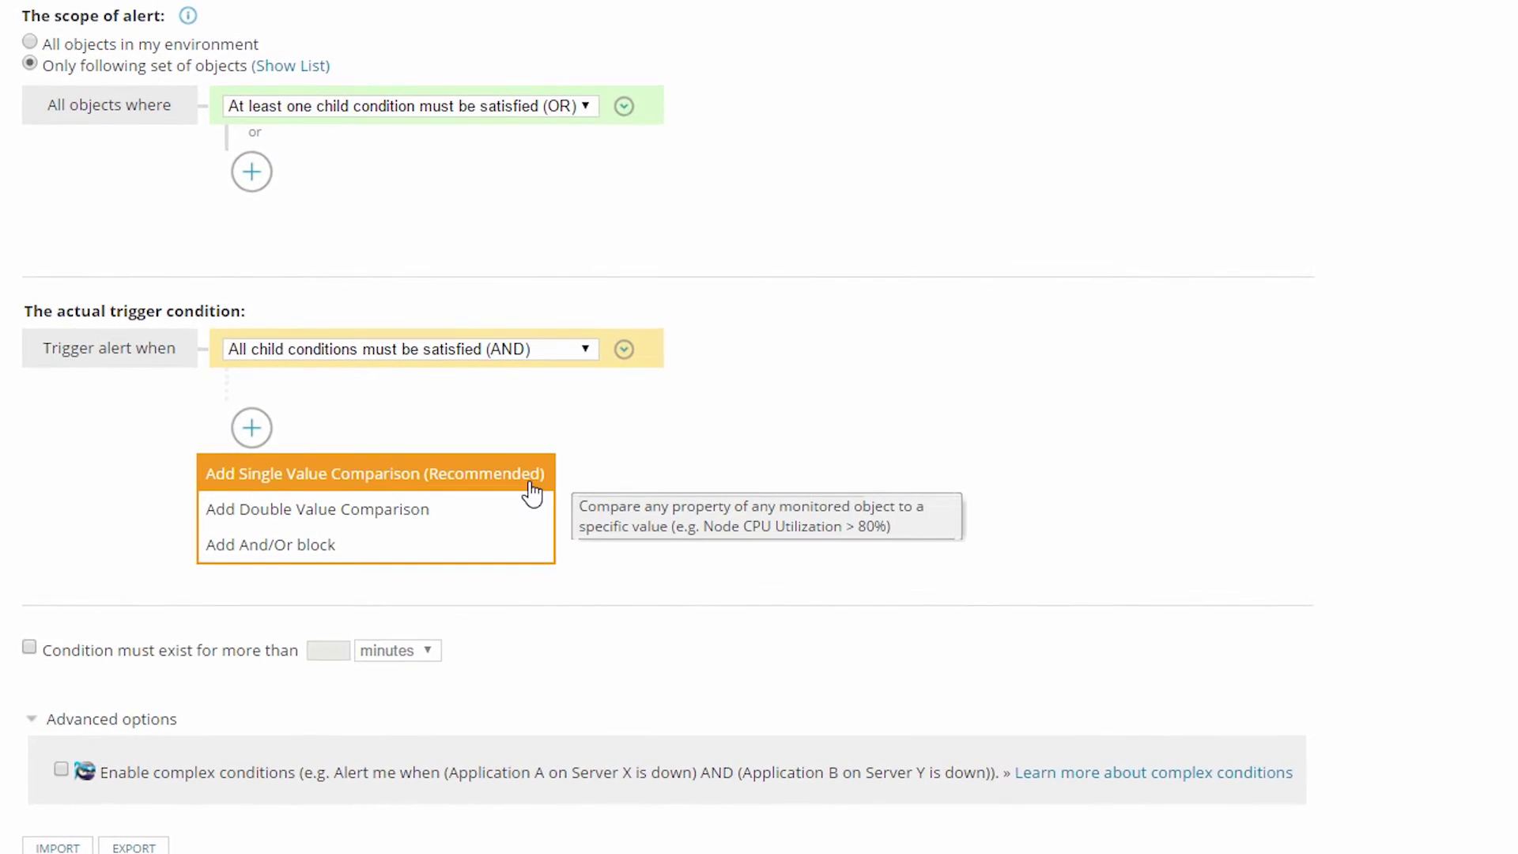
{"action": "left_click", "coordinate": [531, 492]}
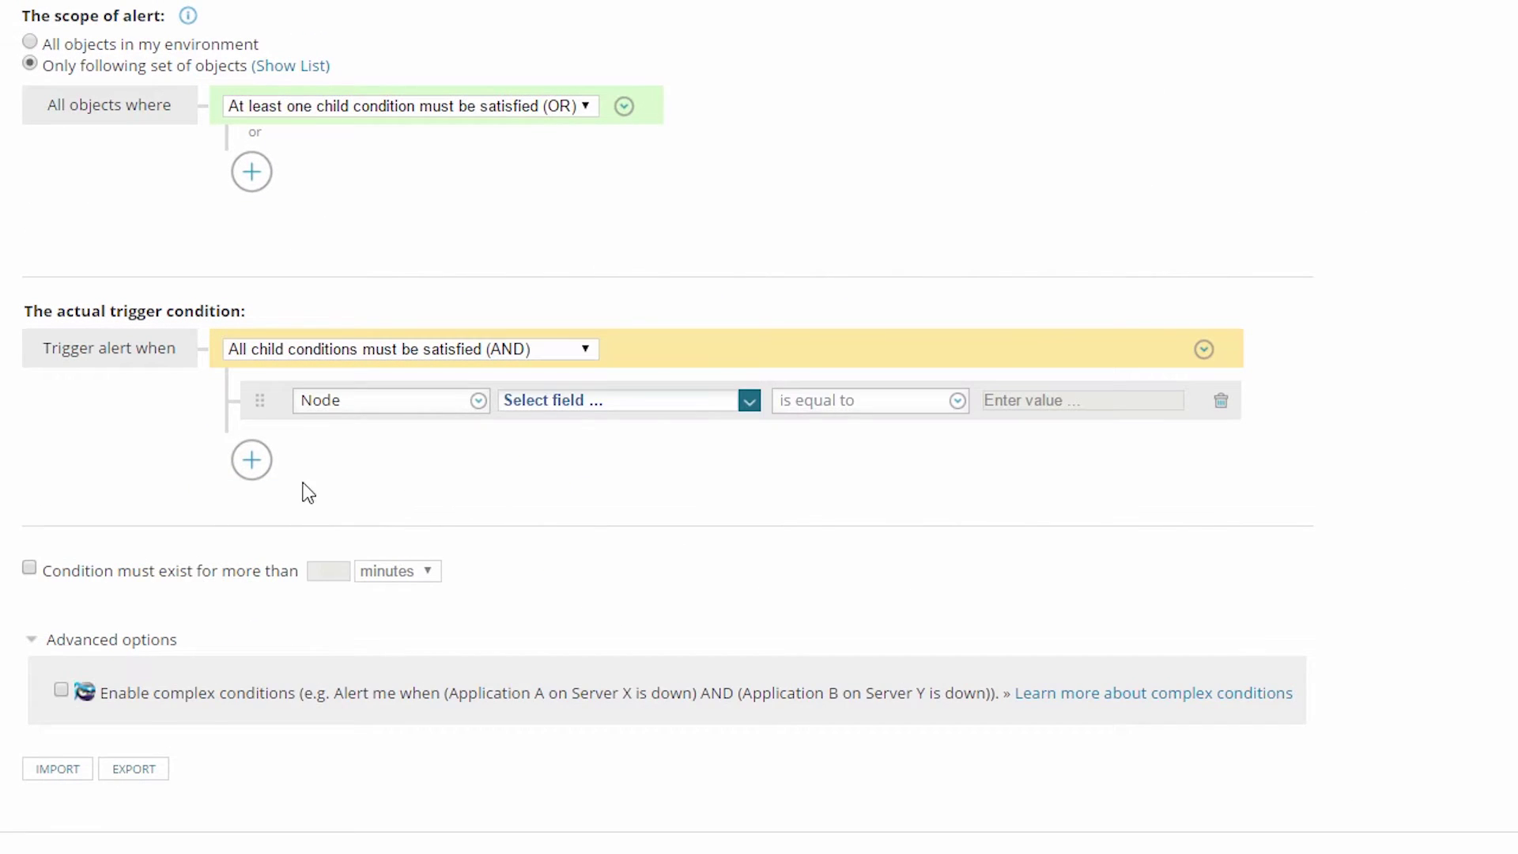
{"action": "left_click", "coordinate": [252, 461]}
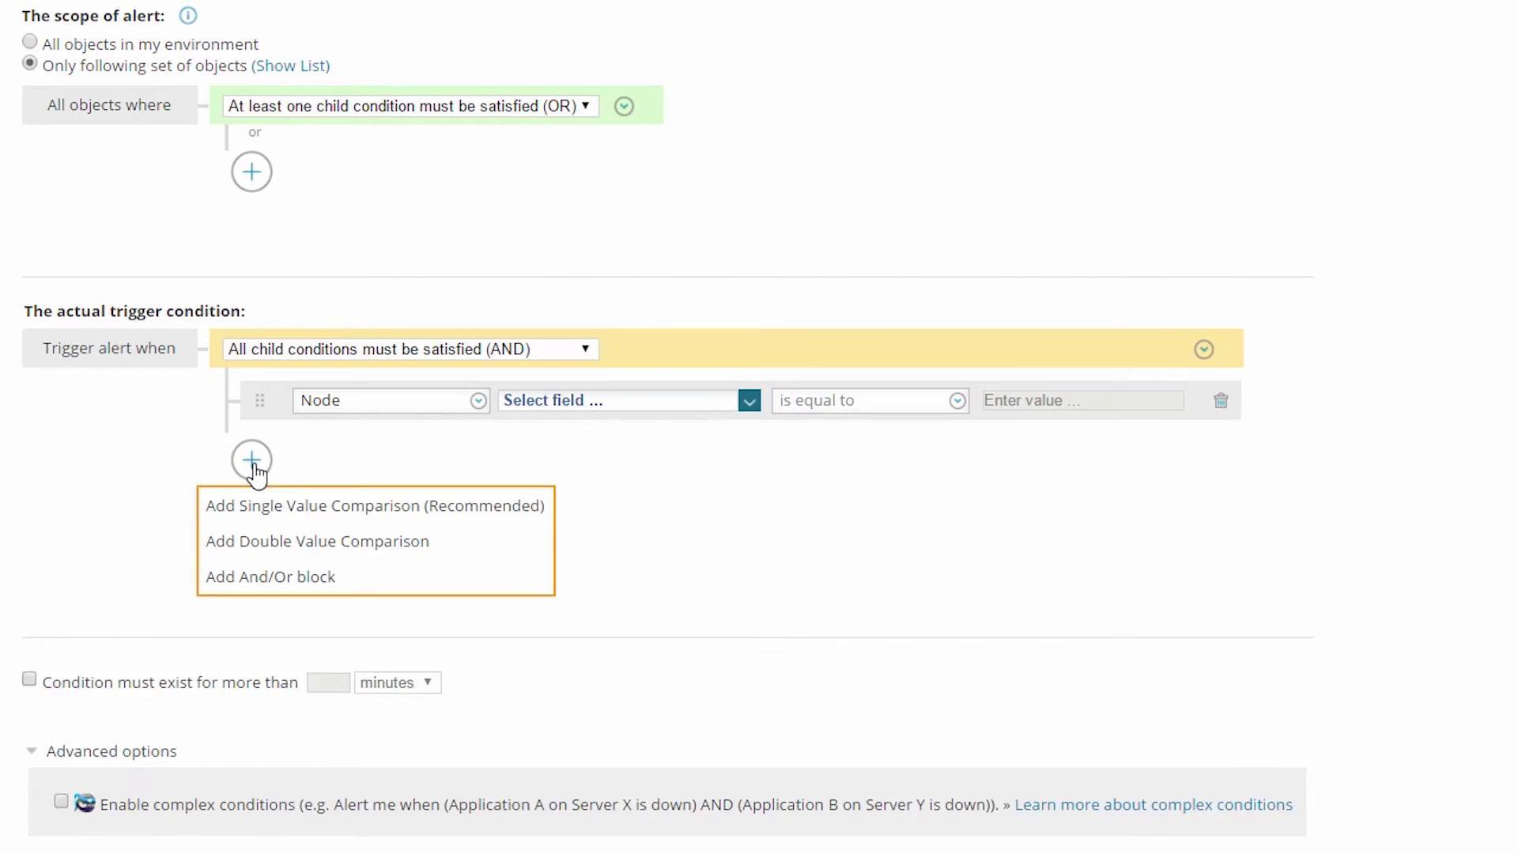
{"action": "left_click", "coordinate": [242, 546]}
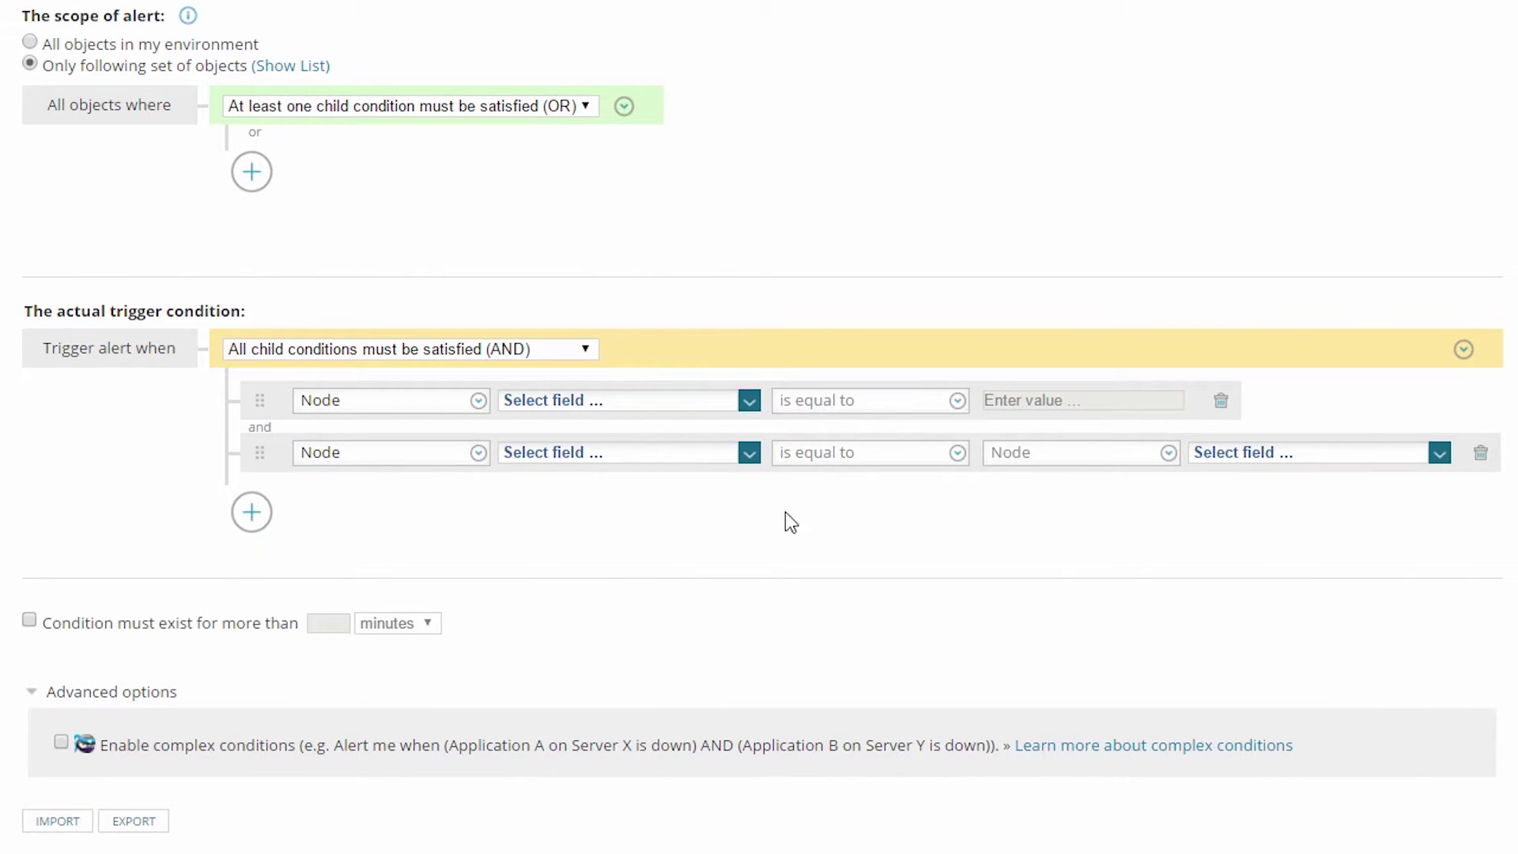
{"action": "left_click", "coordinate": [1480, 454]}
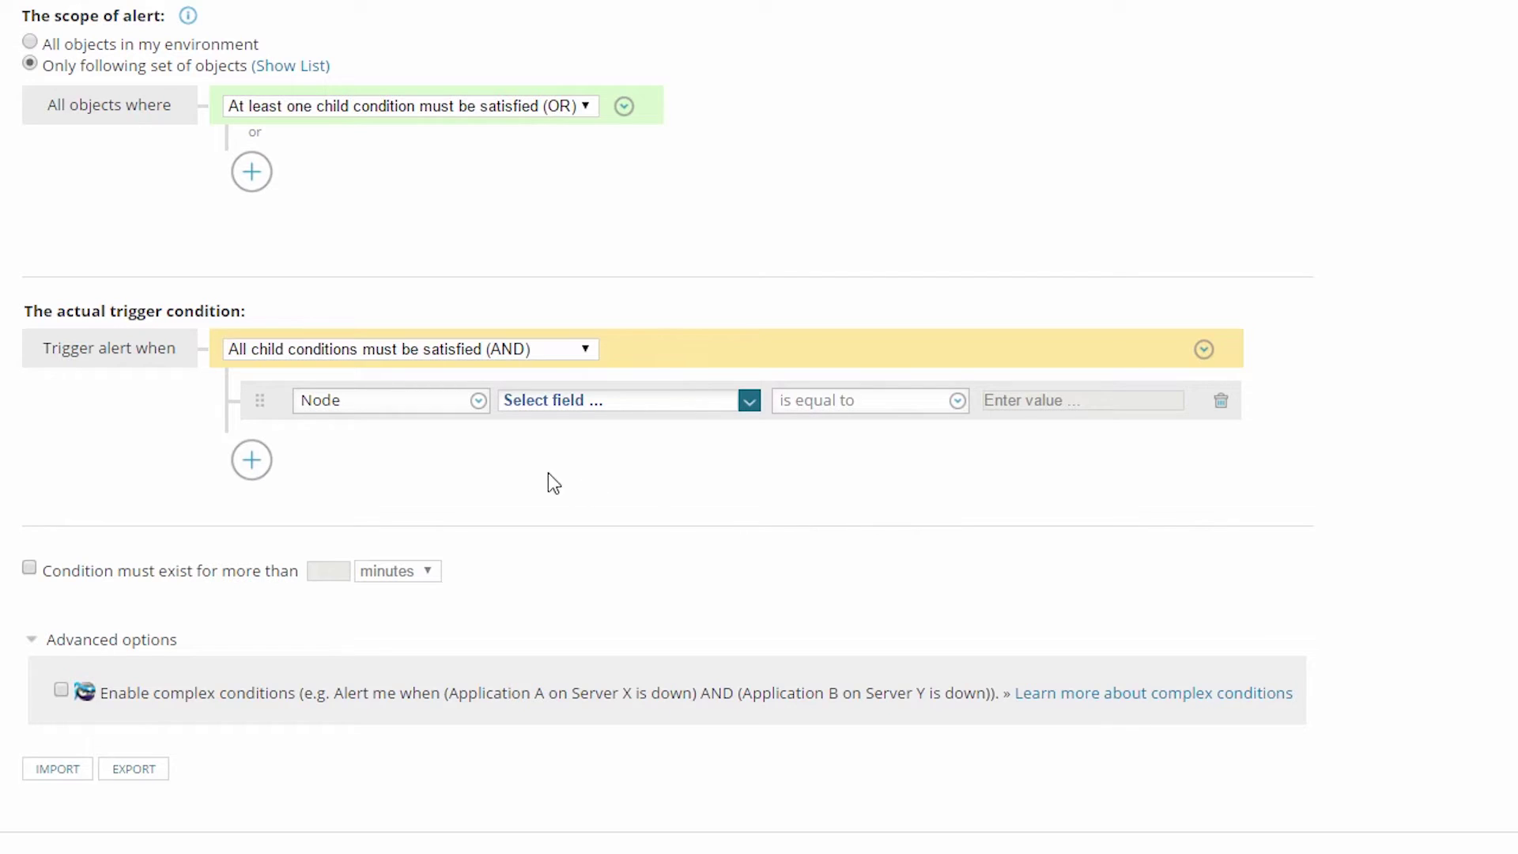
{"action": "left_click", "coordinate": [478, 404]}
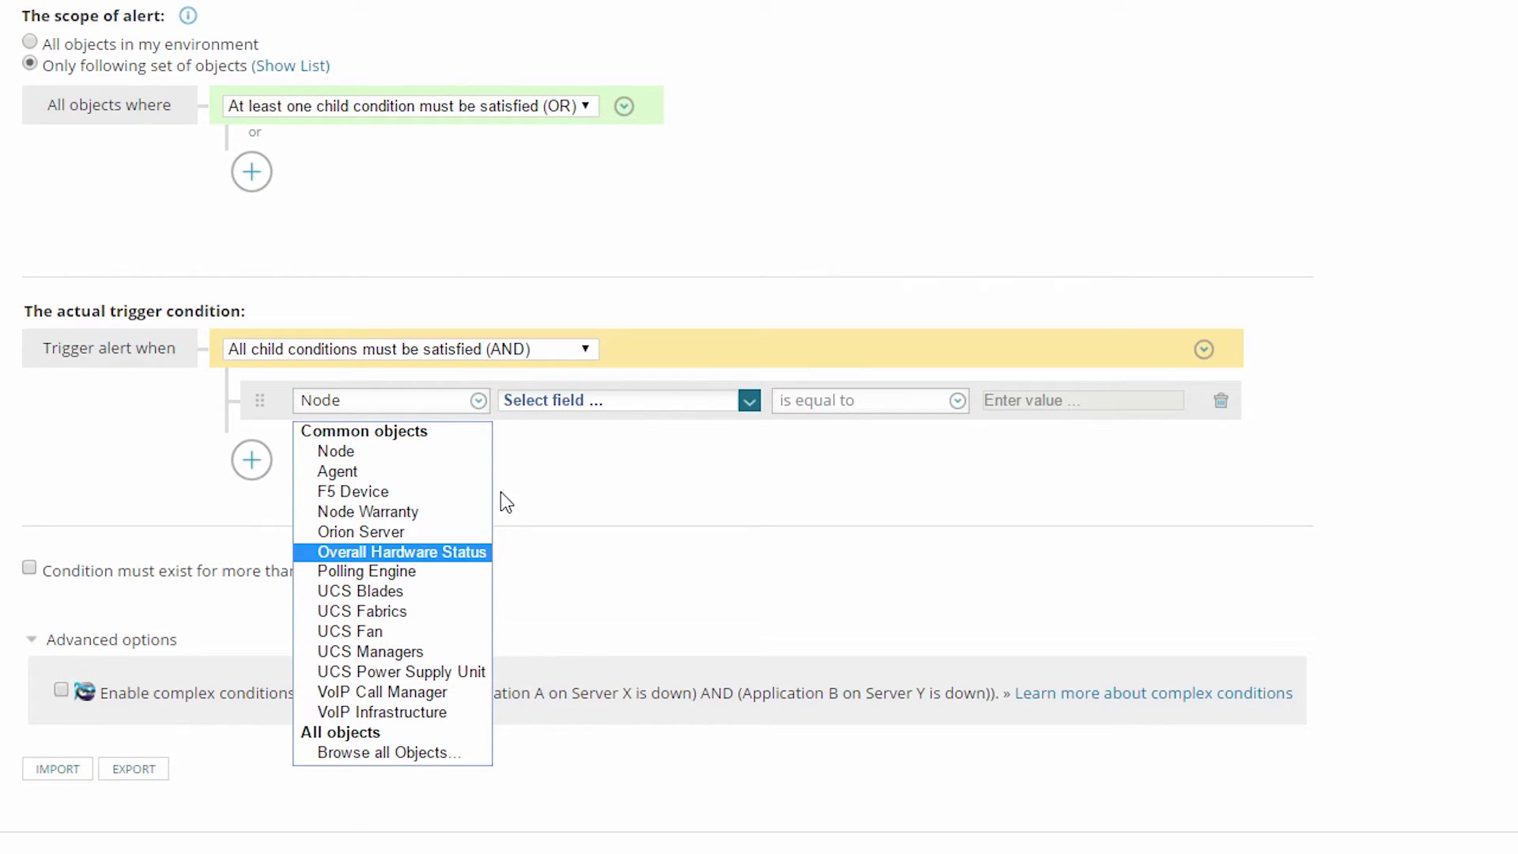
Keep Node as the object and choose Status from the Recommended Fields list.
{"action": "left_click", "coordinate": [486, 454]}
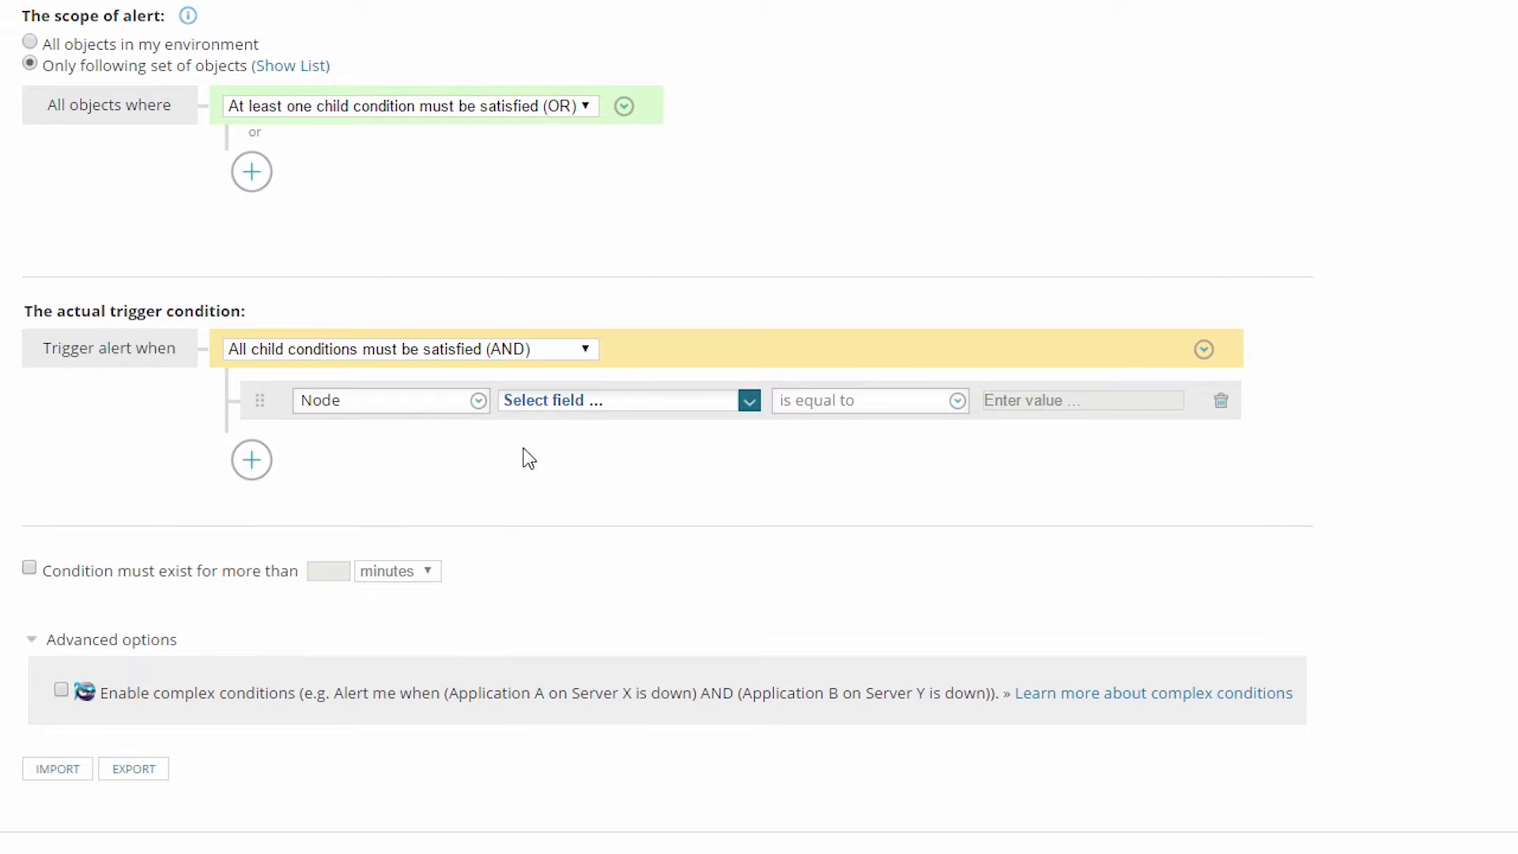
{"action": "left_click", "coordinate": [828, 233]}
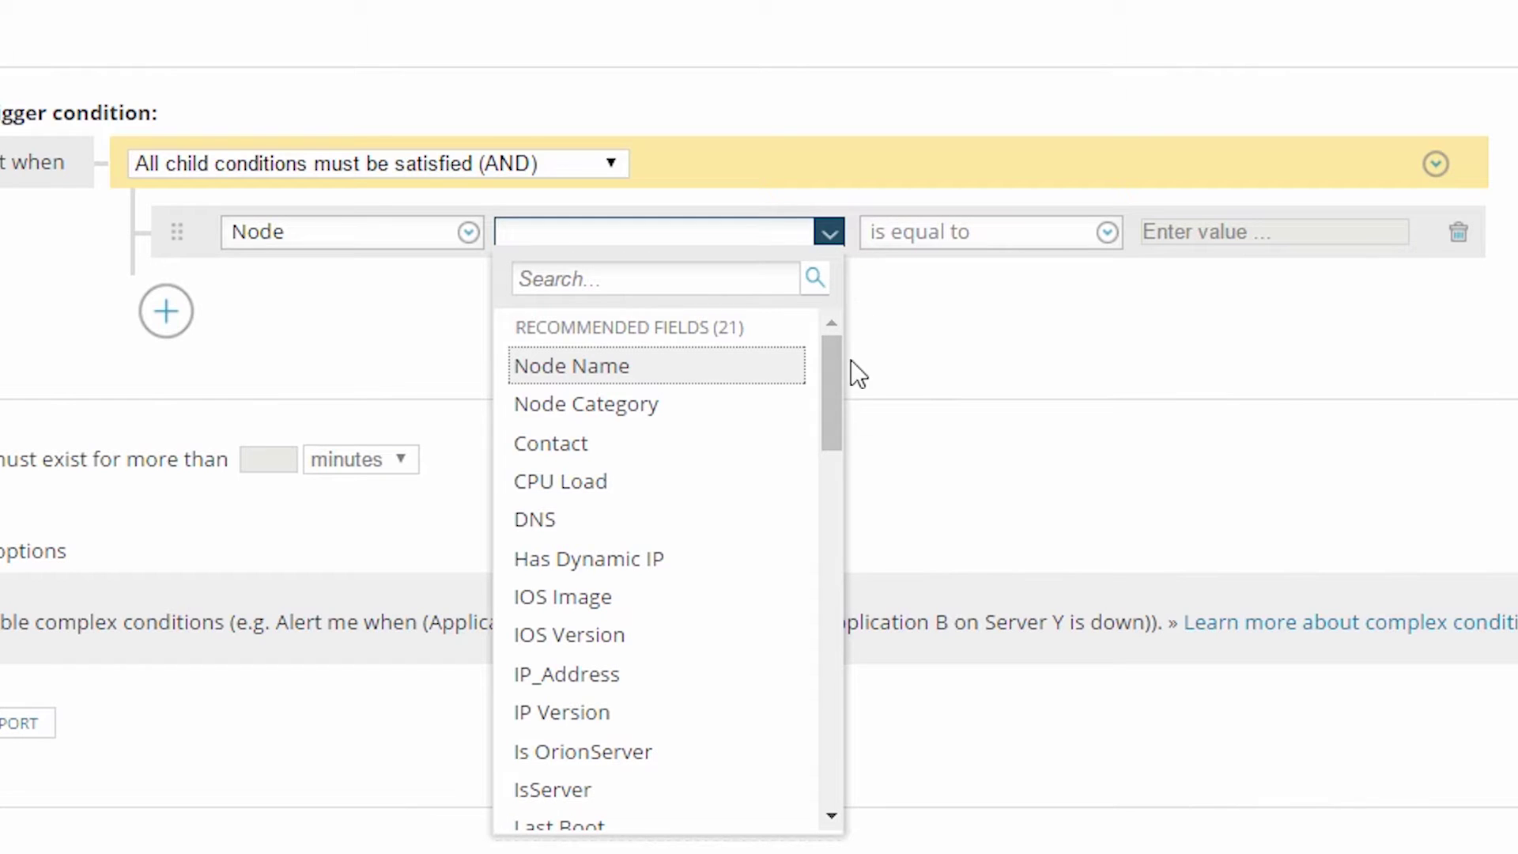
{"action": "left_click_drag", "start_coordinate": [836, 391], "coordinate": [844, 747]}
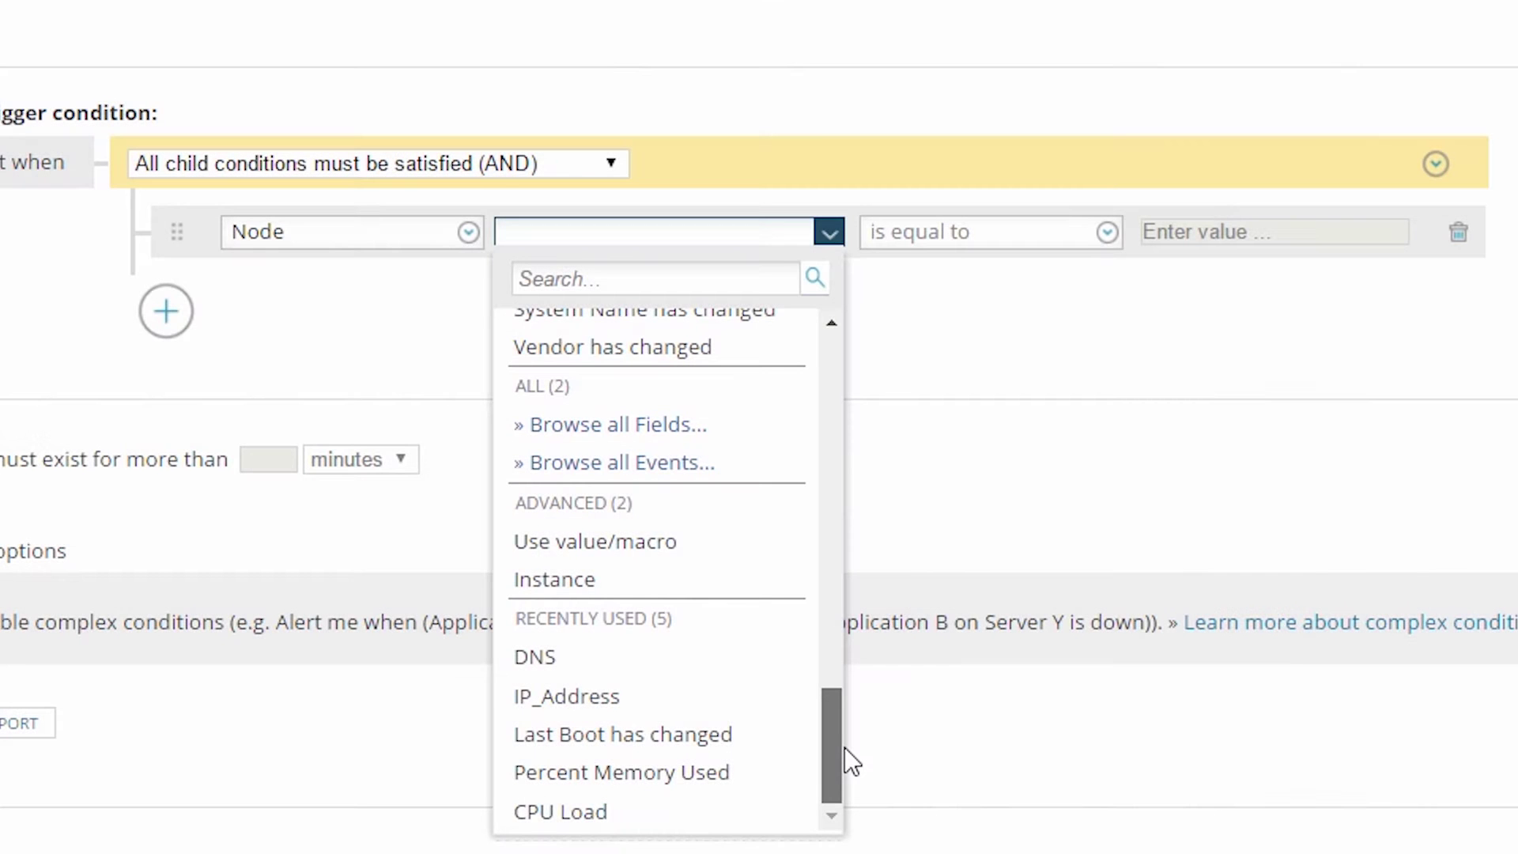
{"action": "left_click_drag", "start_coordinate": [844, 747], "coordinate": [860, 496]}
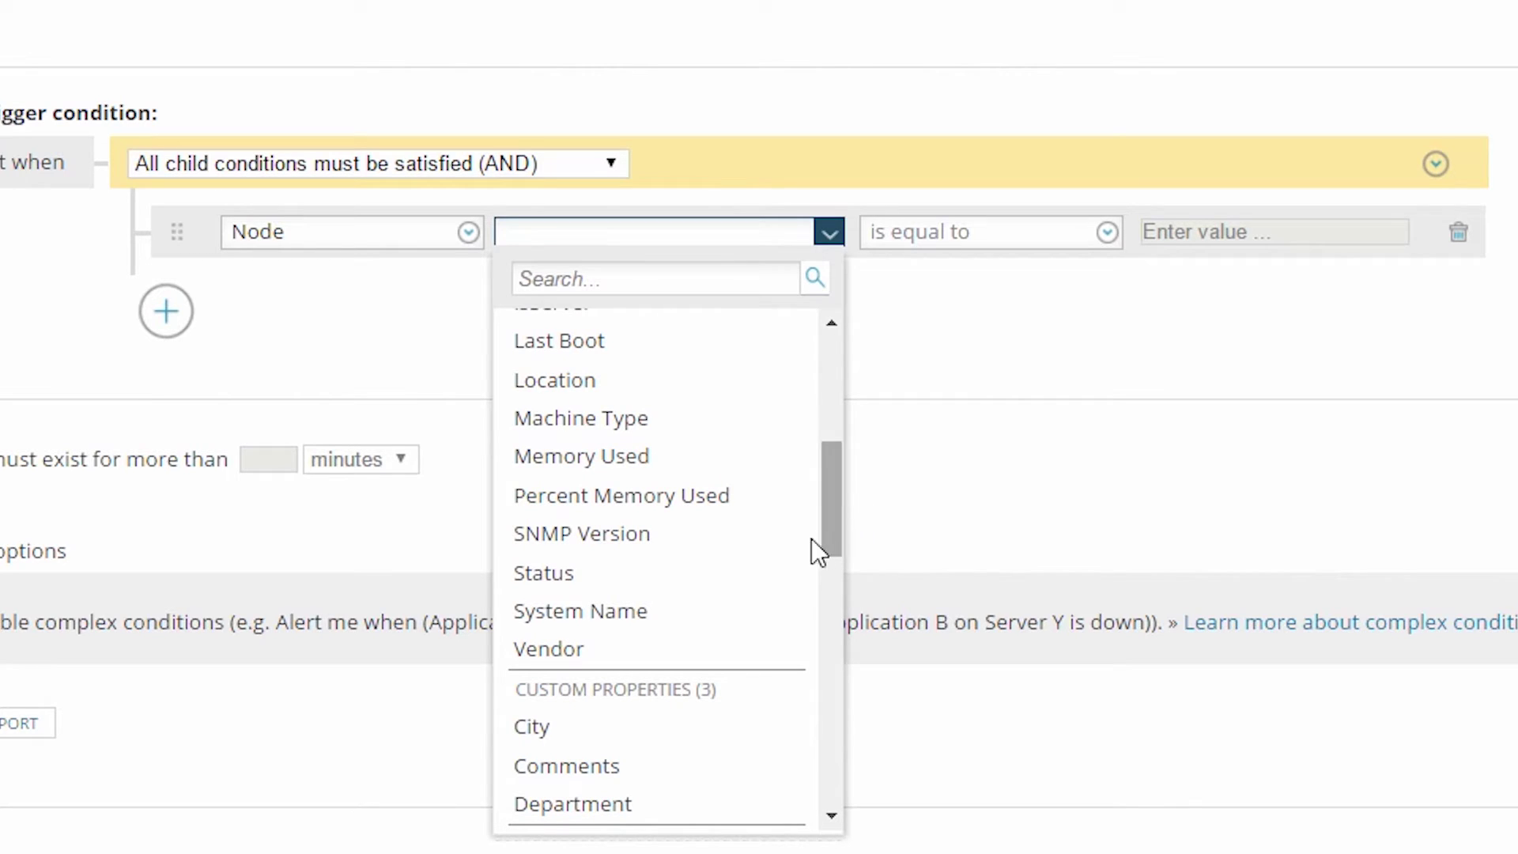
{"action": "left_click", "coordinate": [653, 591]}
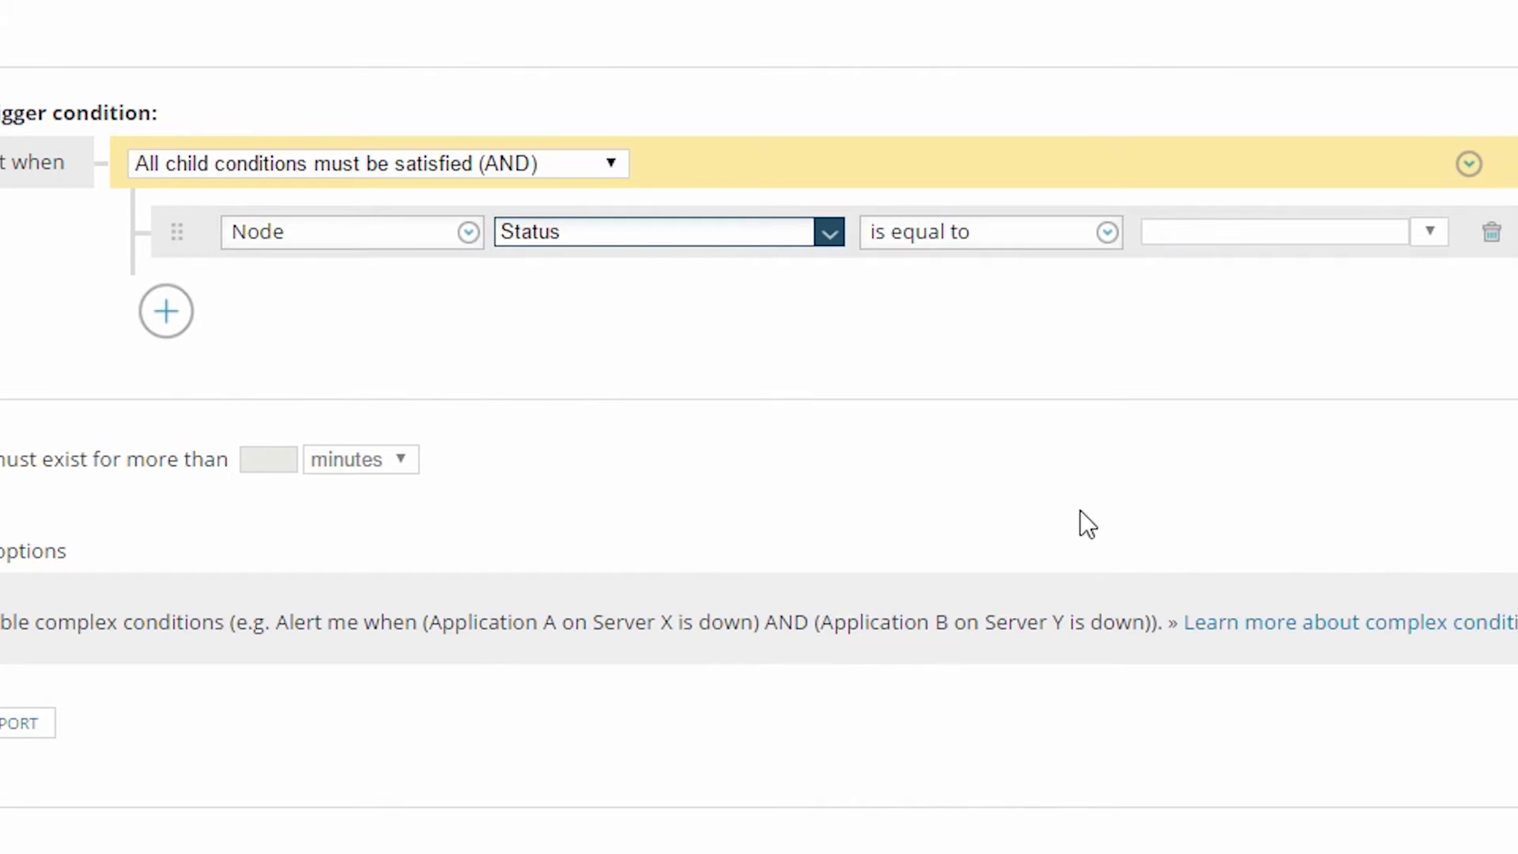
{"action": "left_click", "coordinate": [1160, 247]}
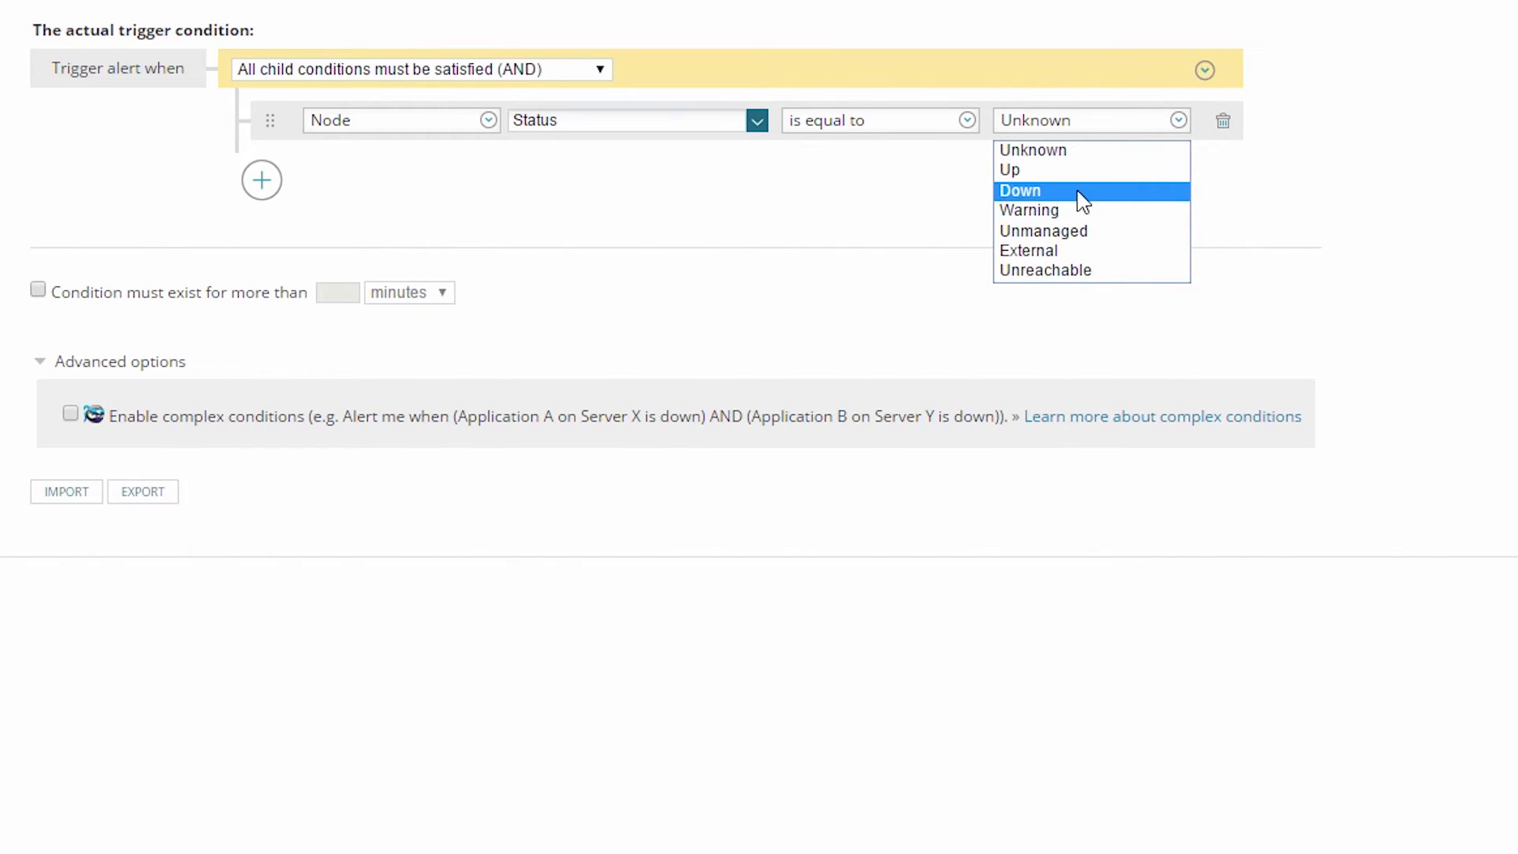
Set the Status condition's value to Down.
{"action": "left_click", "coordinate": [1078, 192]}
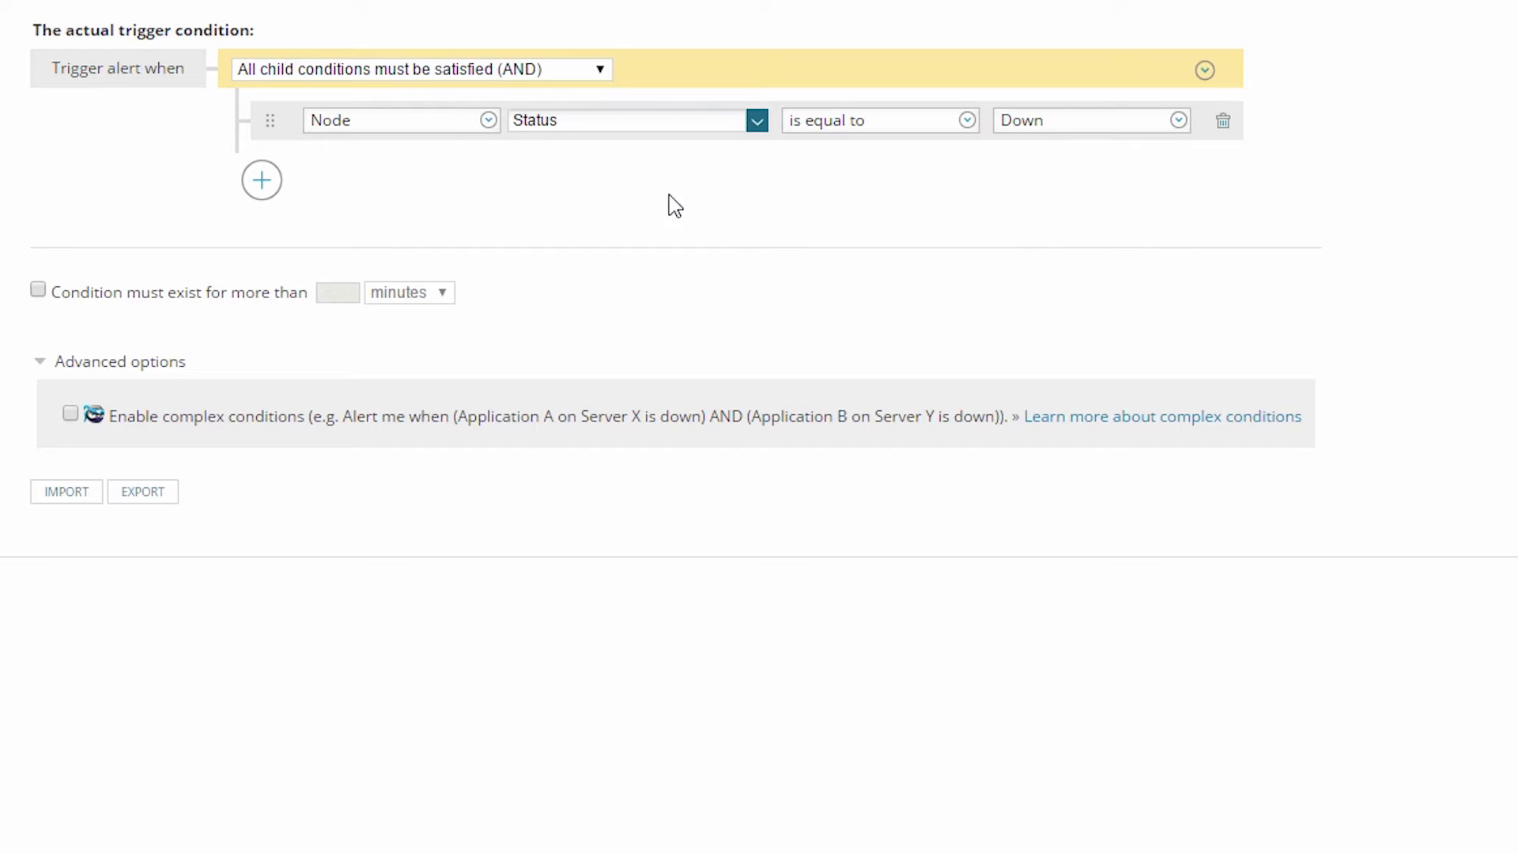
Add a second condition: Node CPU Load is greater than 90 %.
{"action": "left_click", "coordinate": [269, 190]}
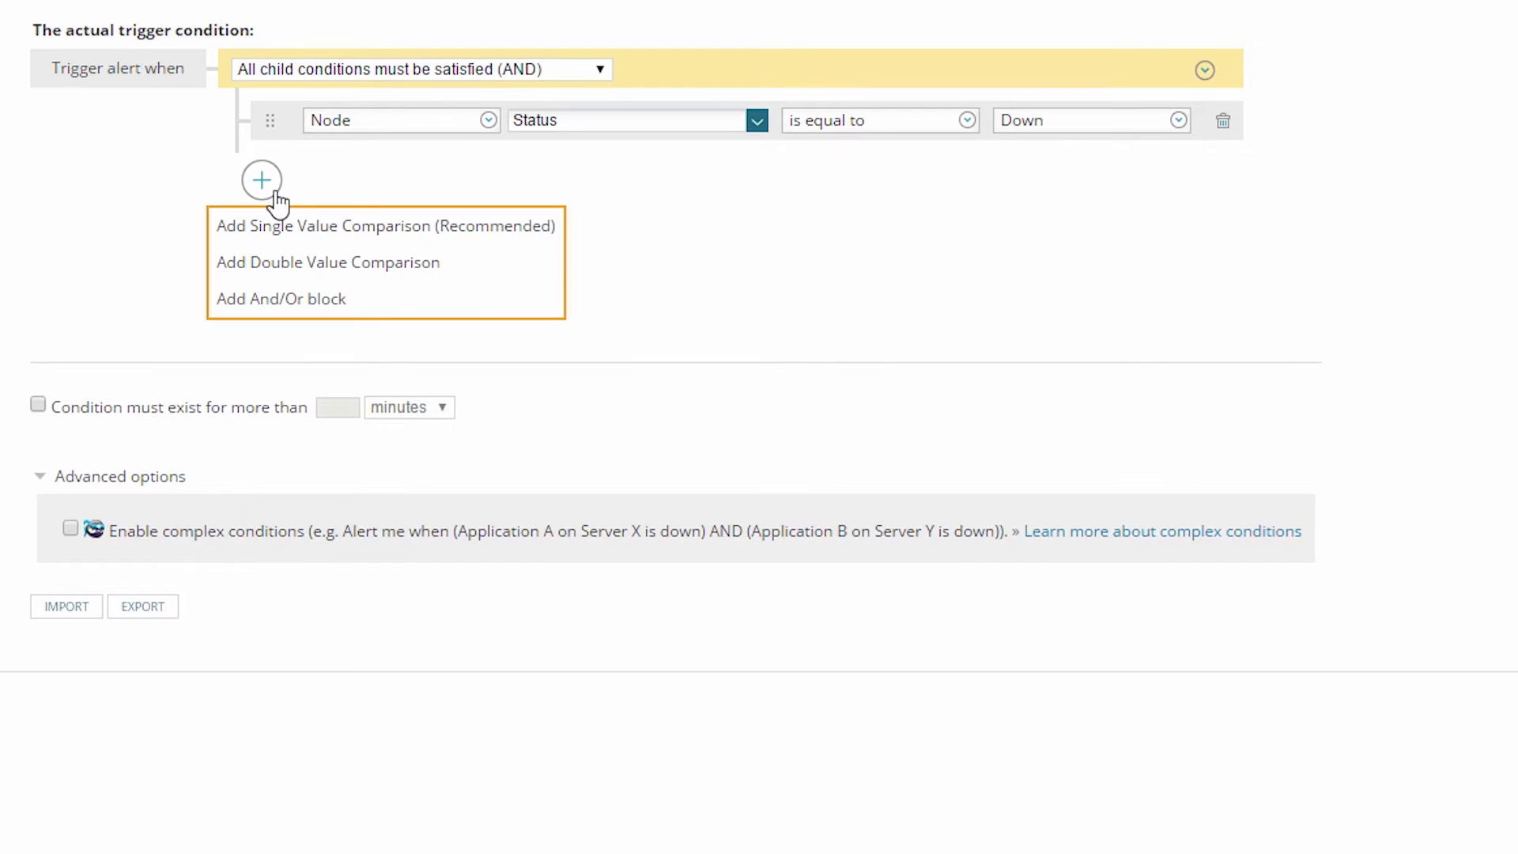
{"action": "left_click", "coordinate": [290, 228]}
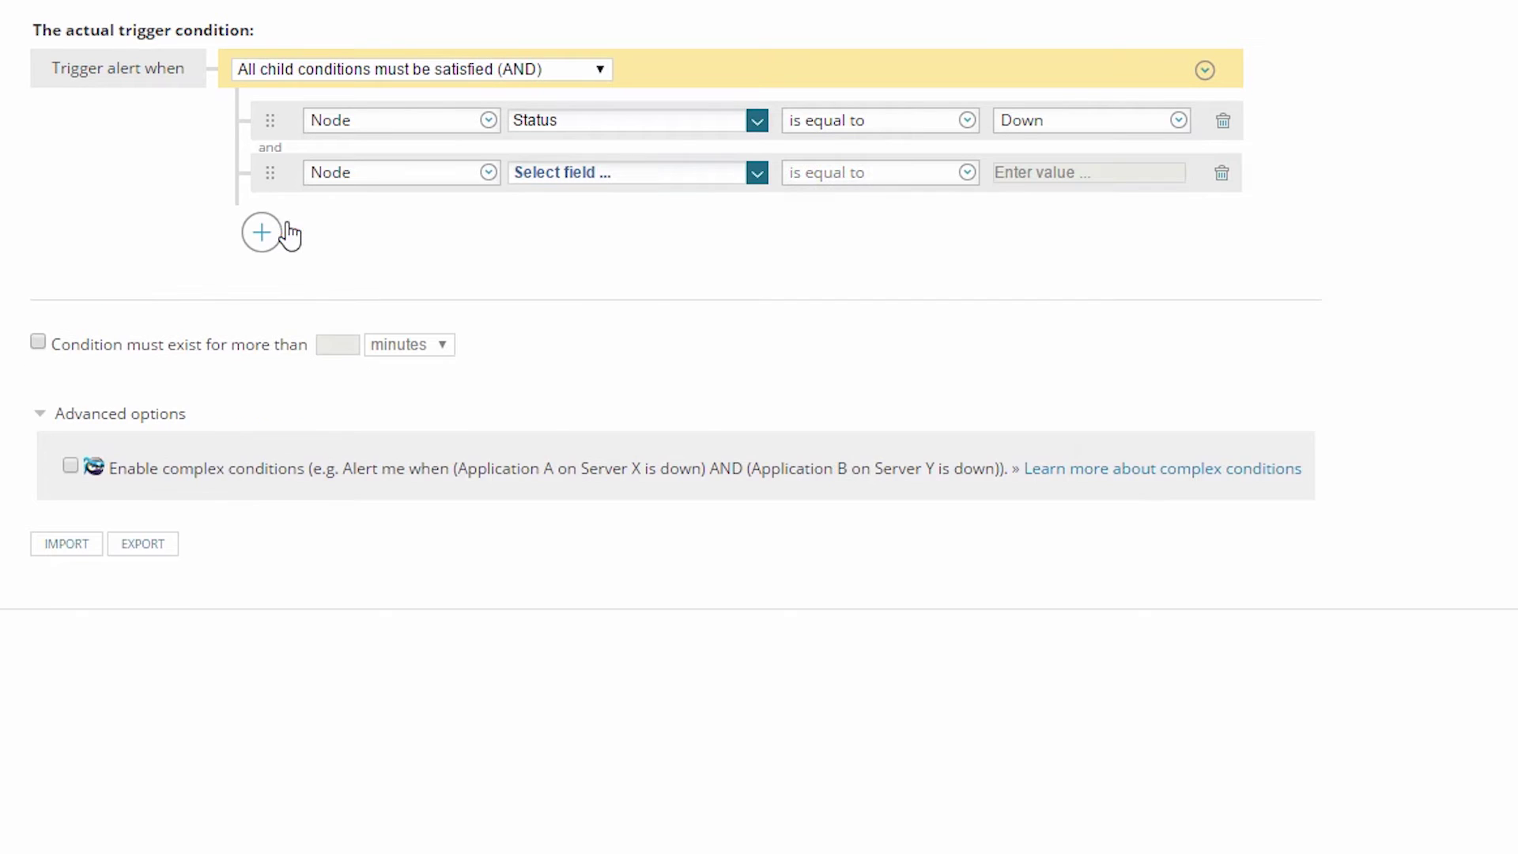
{"action": "left_click", "coordinate": [603, 178]}
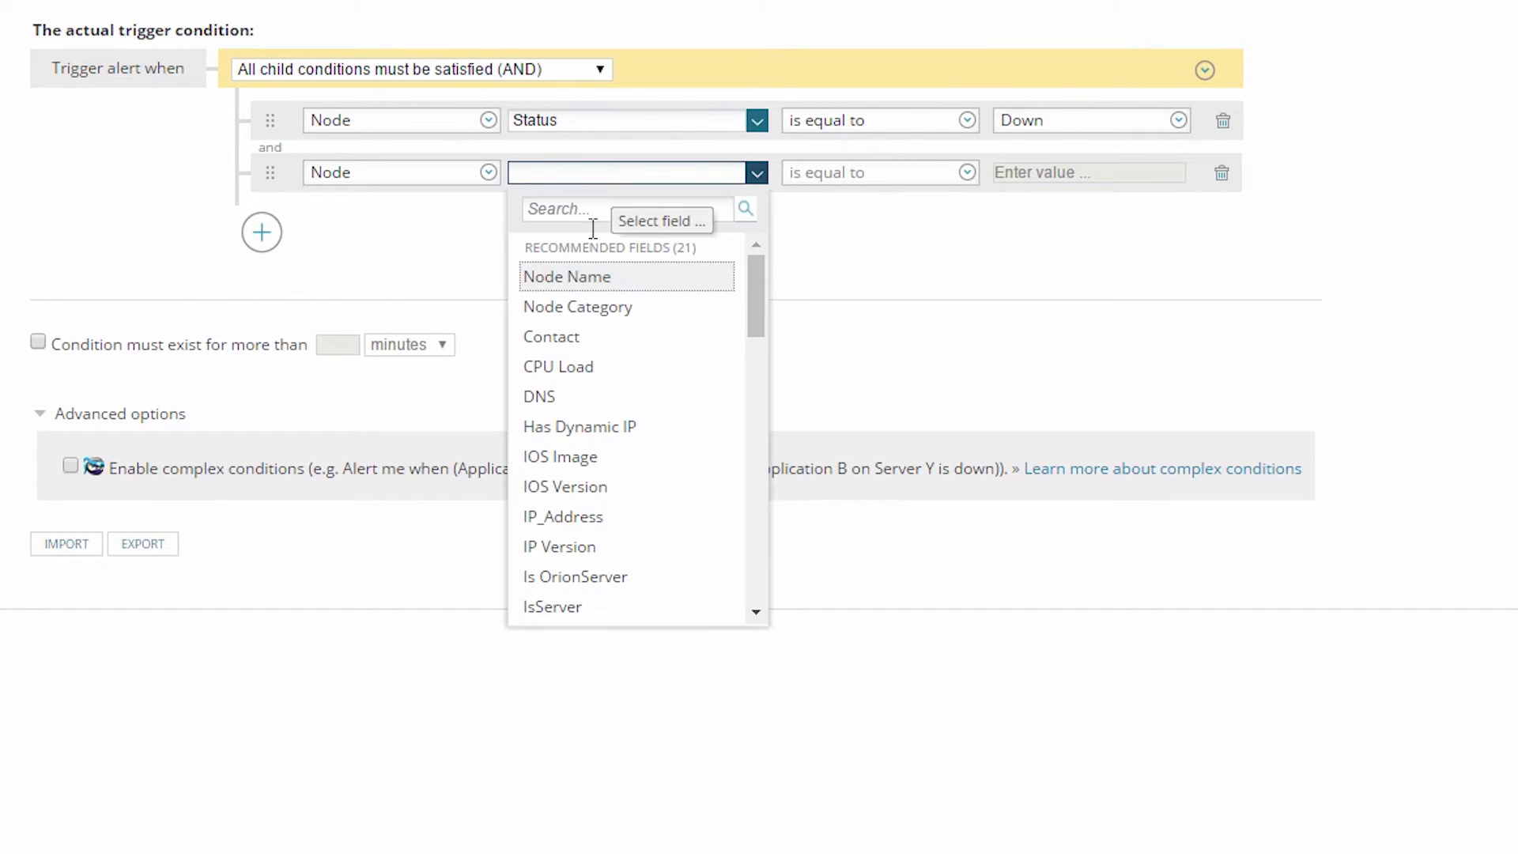
{"action": "left_click", "coordinate": [585, 369]}
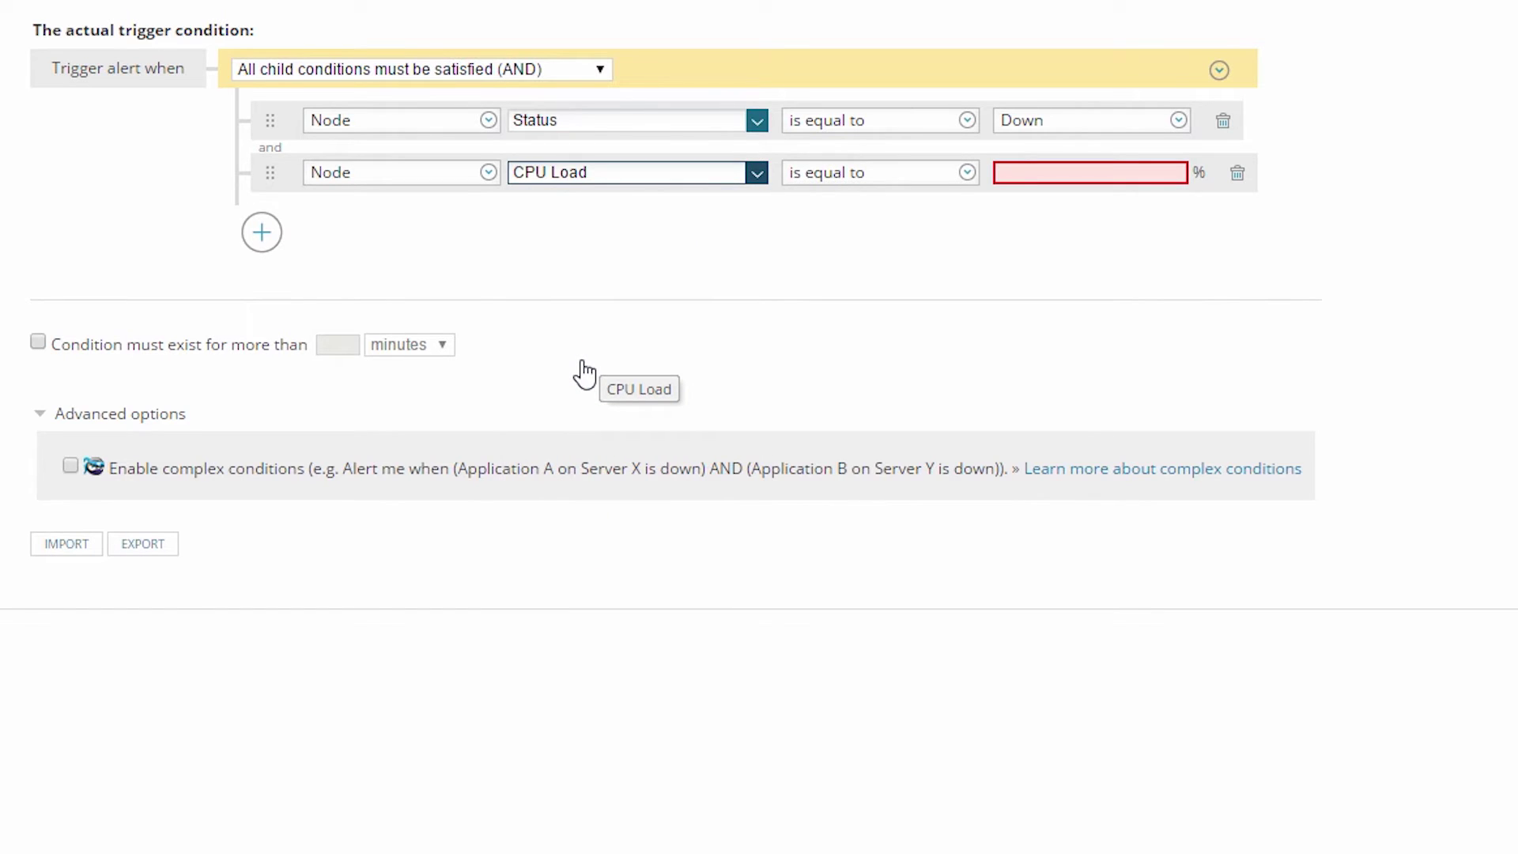
{"action": "left_click", "coordinate": [1012, 175]}
{"action": "type", "text": "90"}
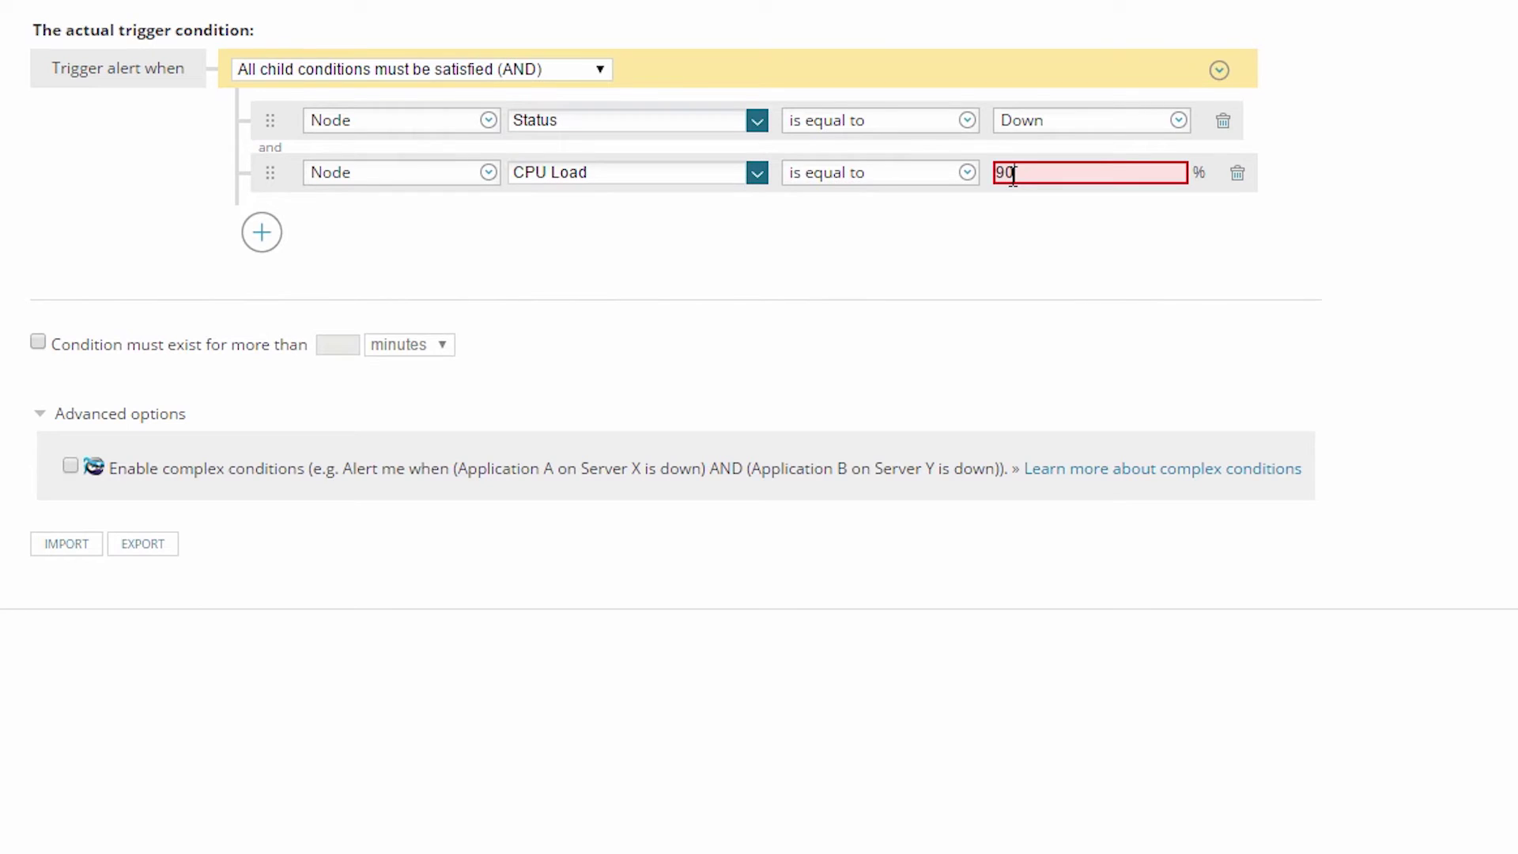
{"action": "left_click", "coordinate": [888, 182]}
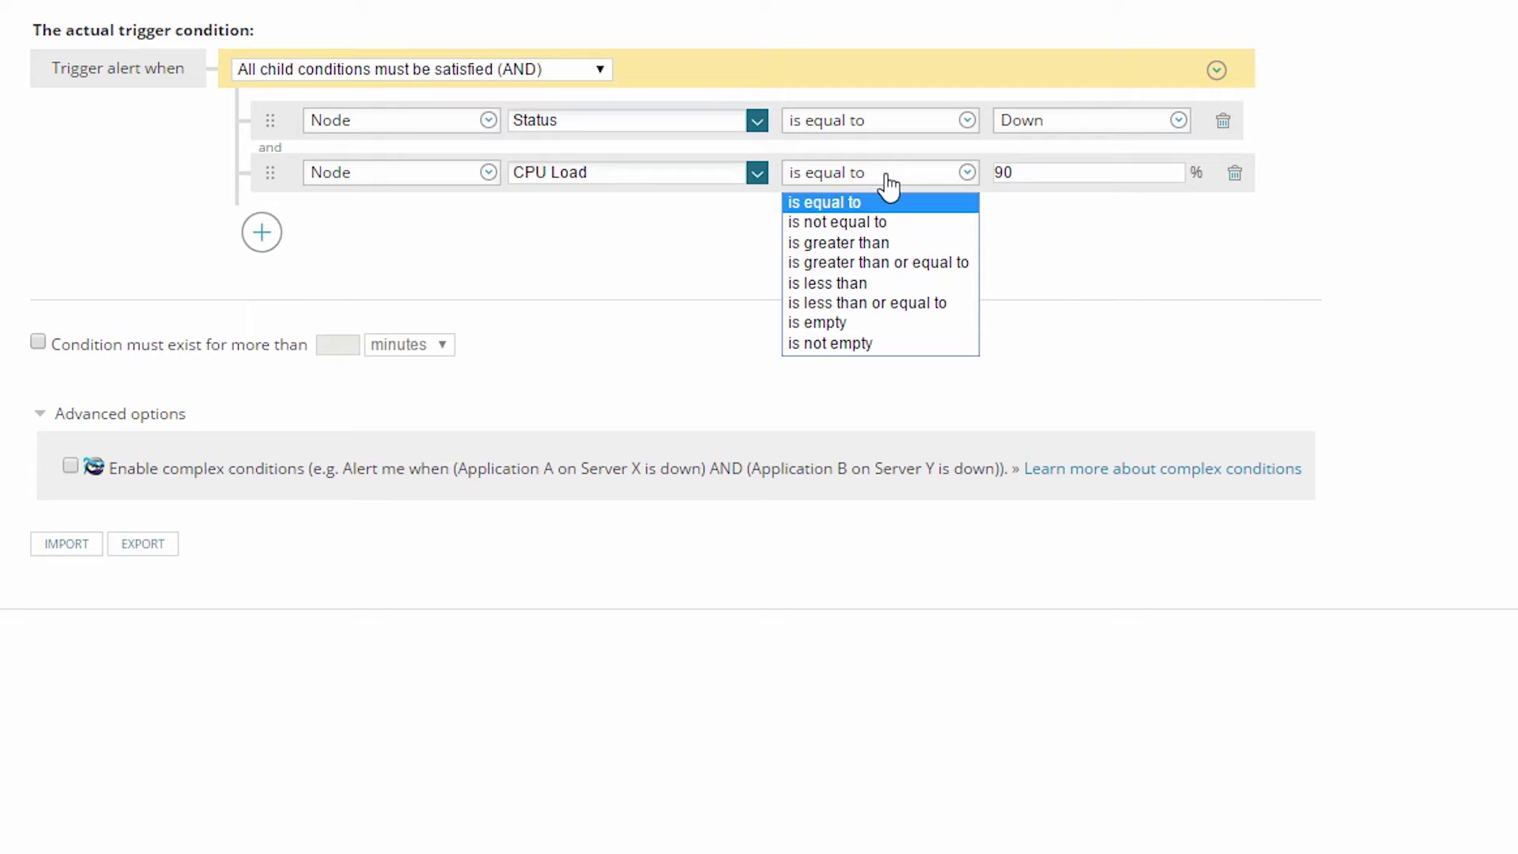
{"action": "left_click", "coordinate": [884, 242]}
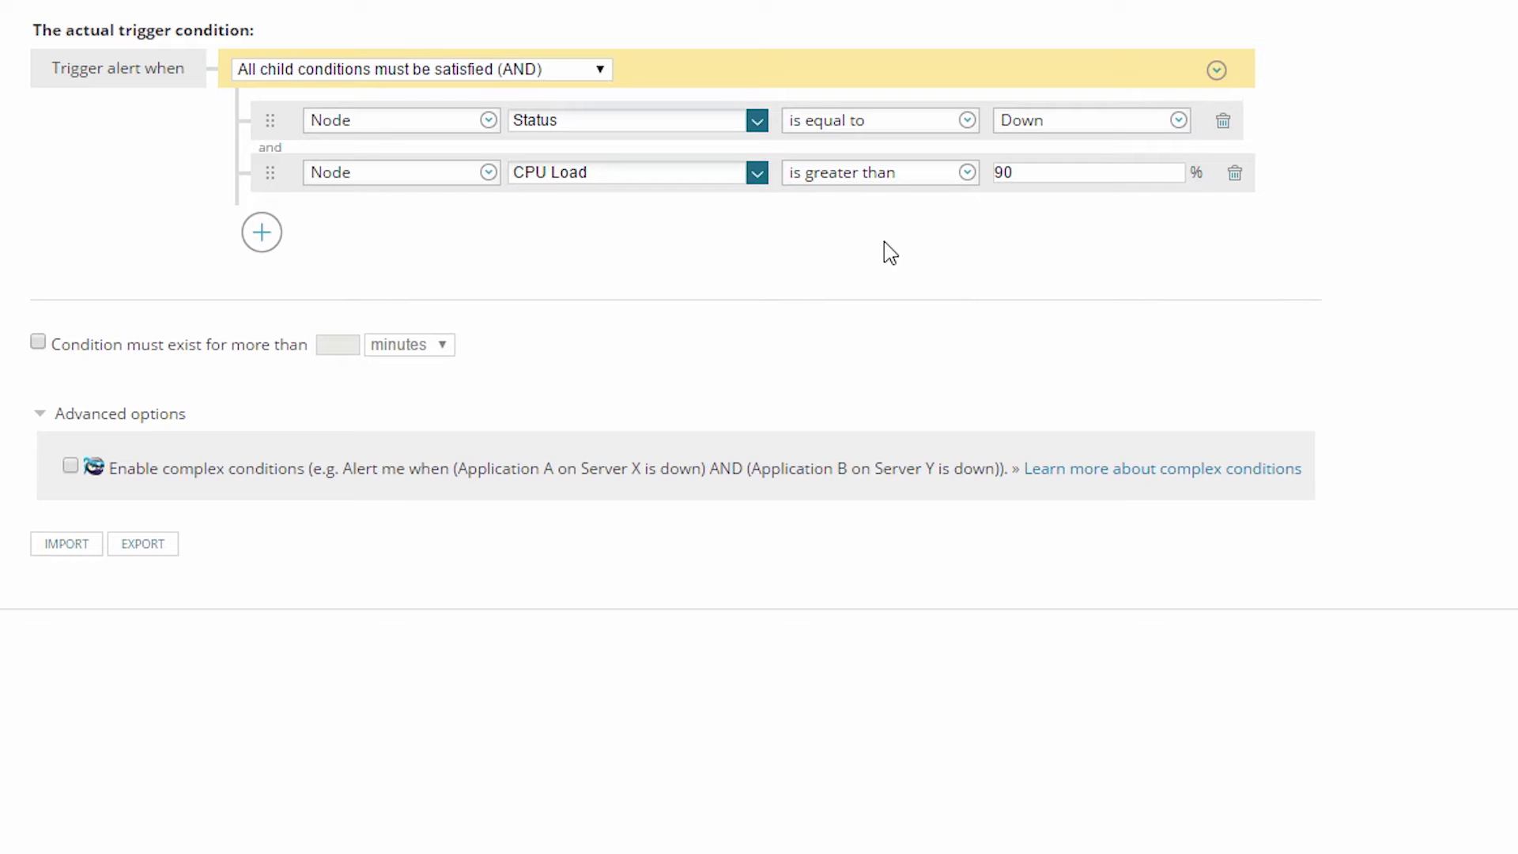
Switch the condition logic to OR and add a third single-value comparison row.
{"action": "left_click", "coordinate": [599, 71]}
{"action": "left_click", "coordinate": [595, 110]}
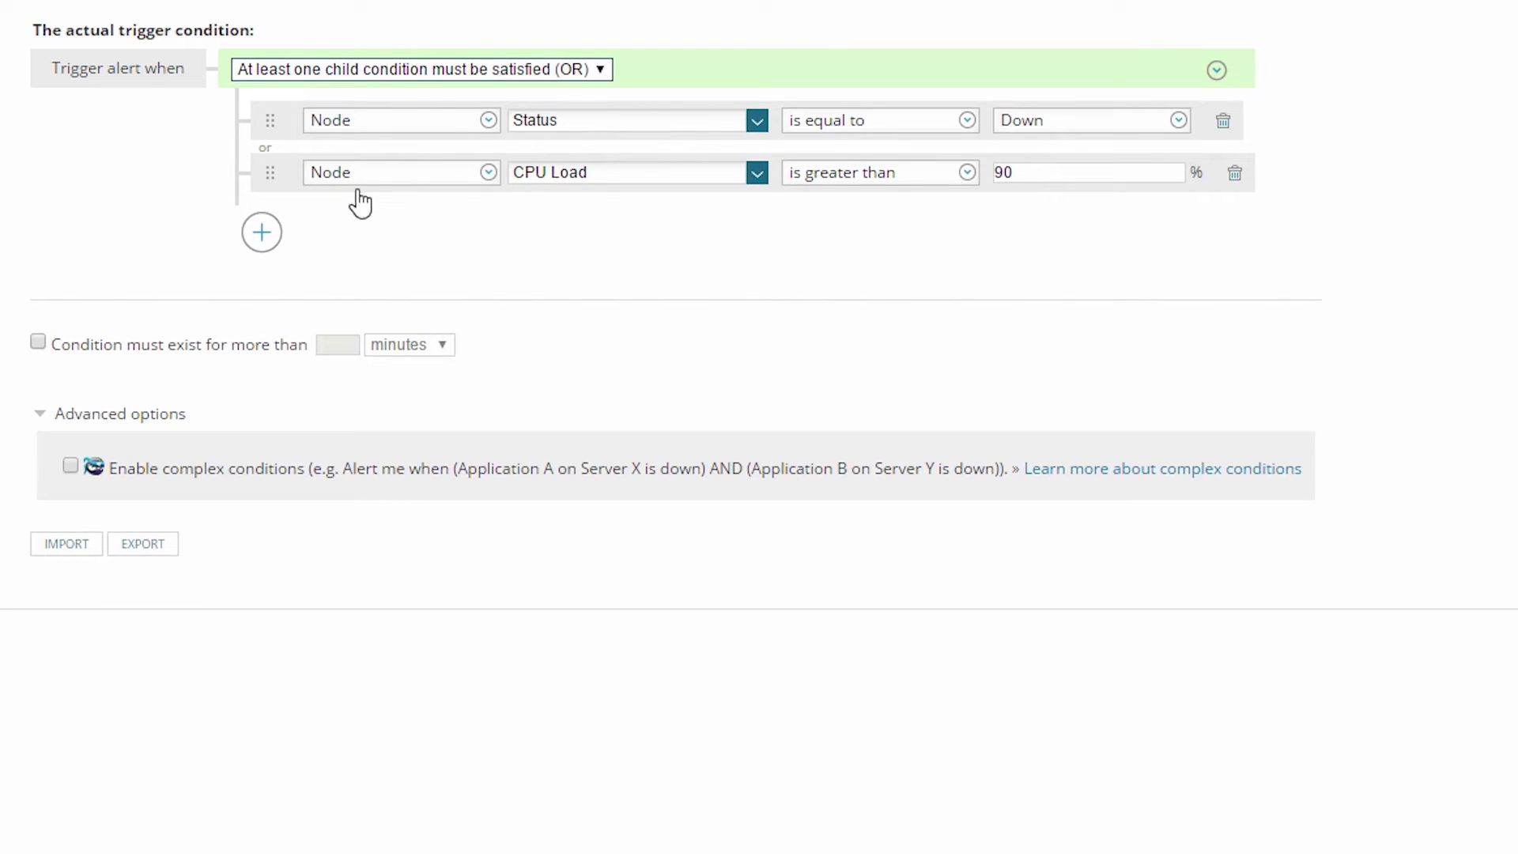
{"action": "left_click", "coordinate": [263, 232]}
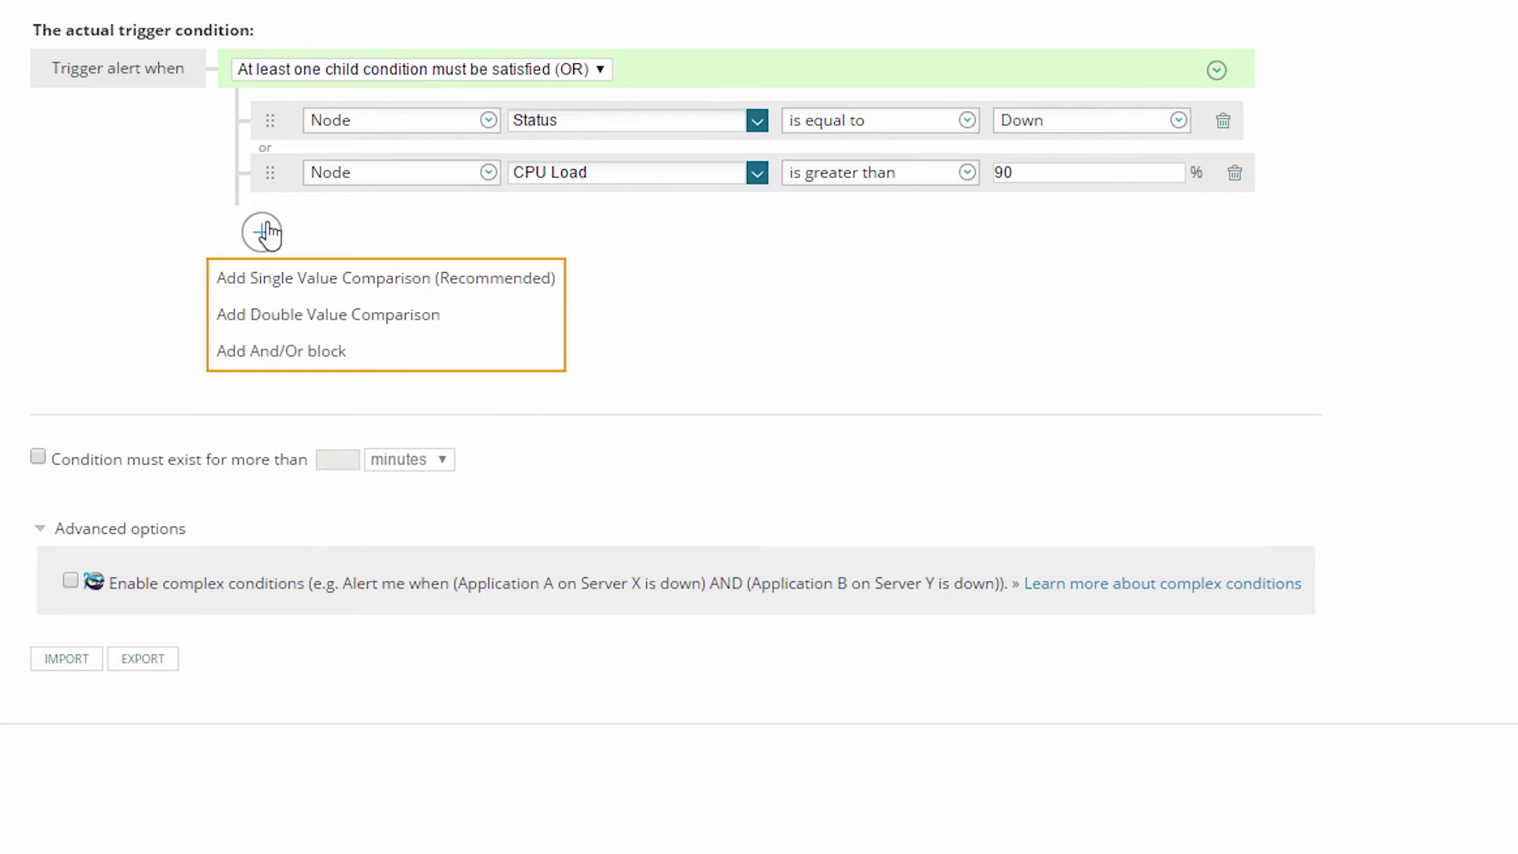
{"action": "left_click", "coordinate": [268, 281]}
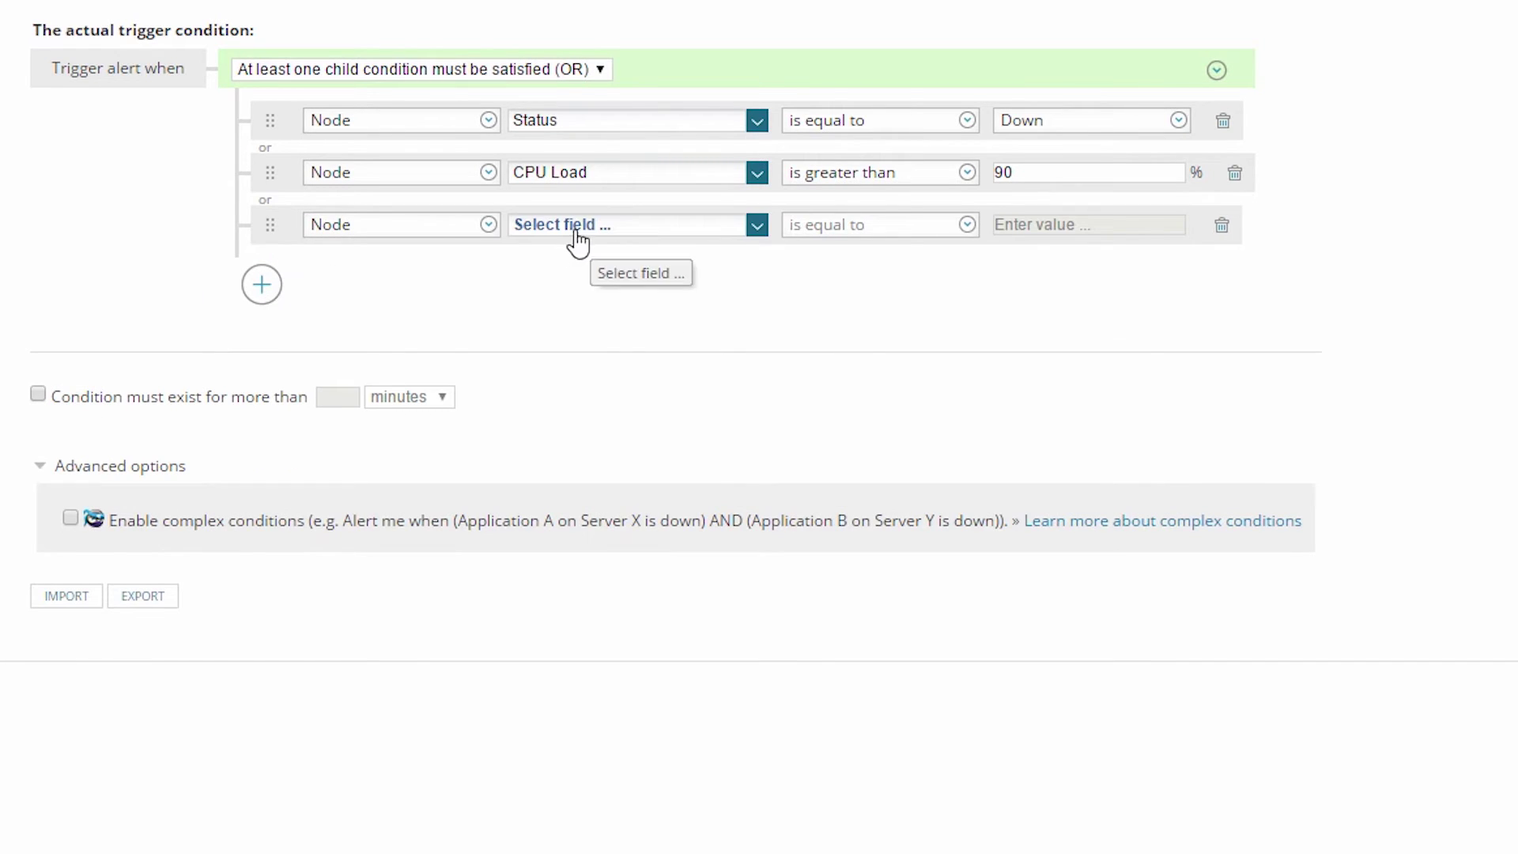
Set the third row to Percent Memory Used is greater than 90 %.
{"action": "left_click", "coordinate": [577, 229]}
{"action": "left_click_drag", "start_coordinate": [750, 330], "coordinate": [735, 406]}
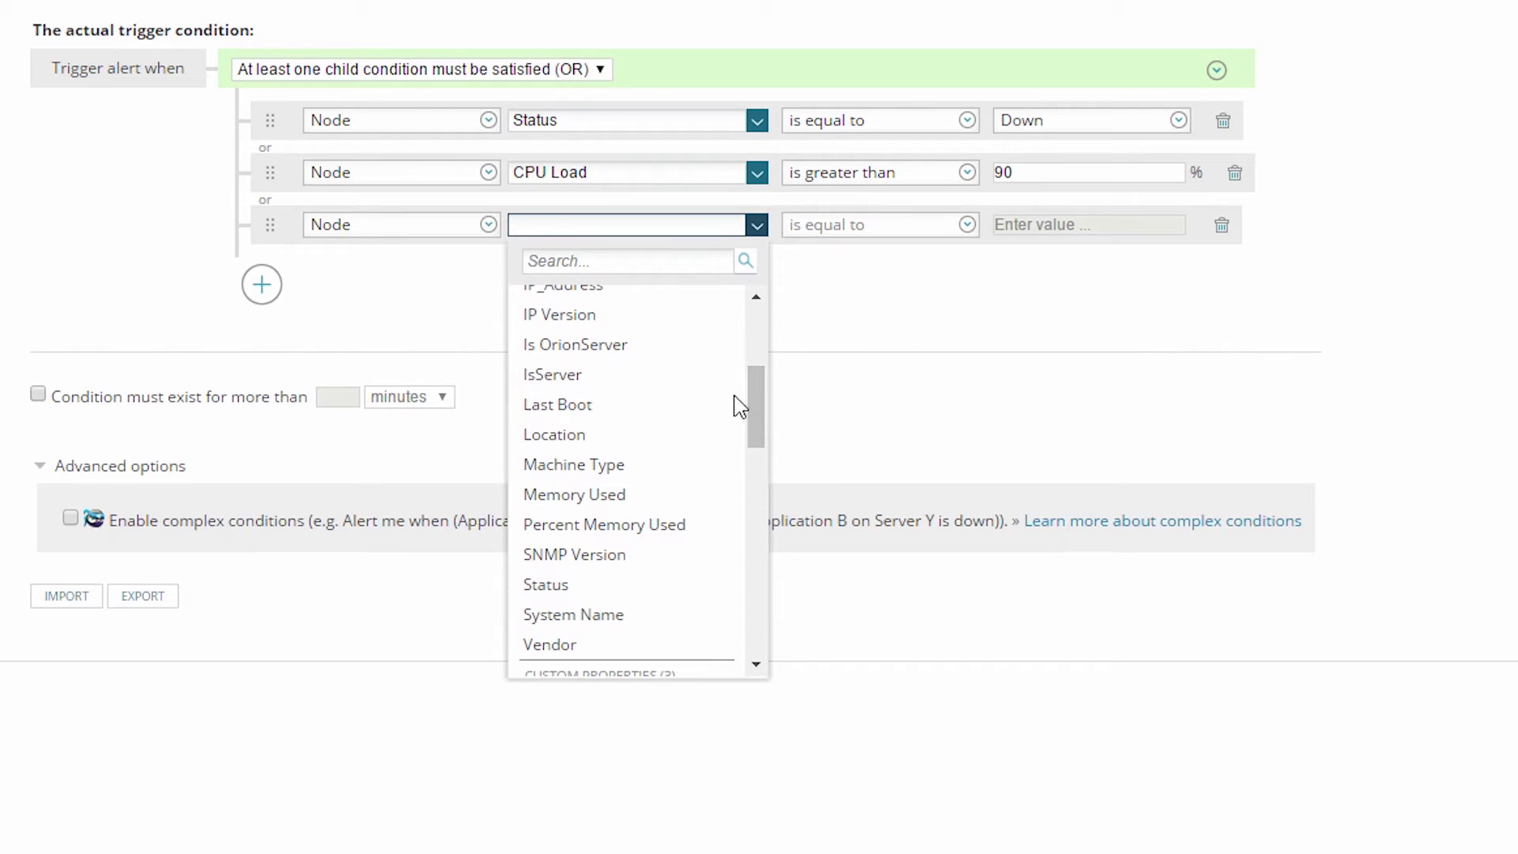
{"action": "left_click", "coordinate": [665, 524]}
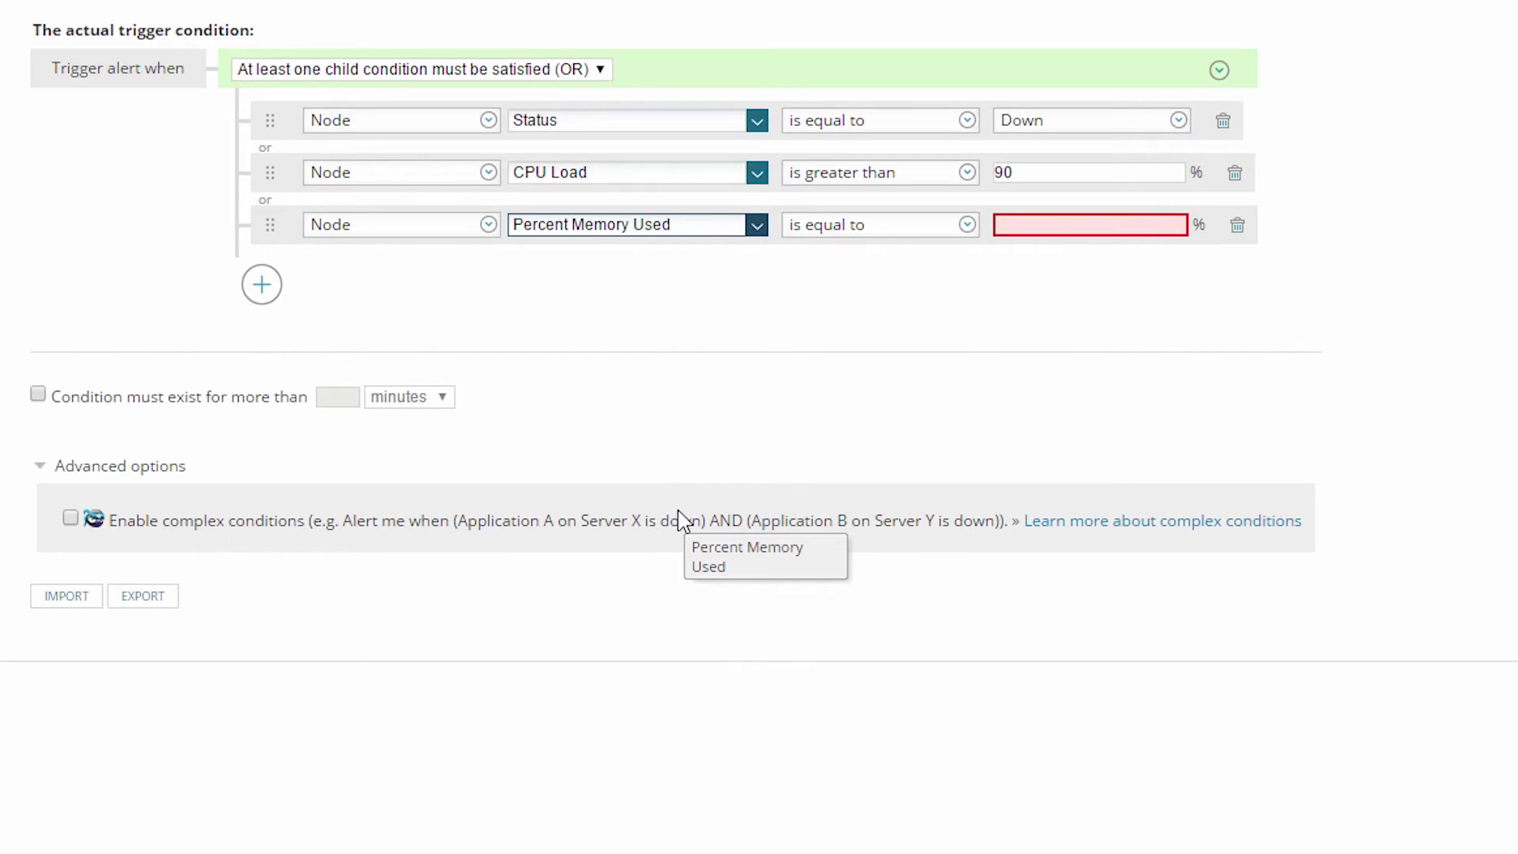
{"action": "left_click", "coordinate": [896, 231]}
{"action": "left_click", "coordinate": [891, 295]}
{"action": "left_click", "coordinate": [1016, 220]}
{"action": "type", "text": "90"}
{"action": "left_click", "coordinate": [936, 295]}
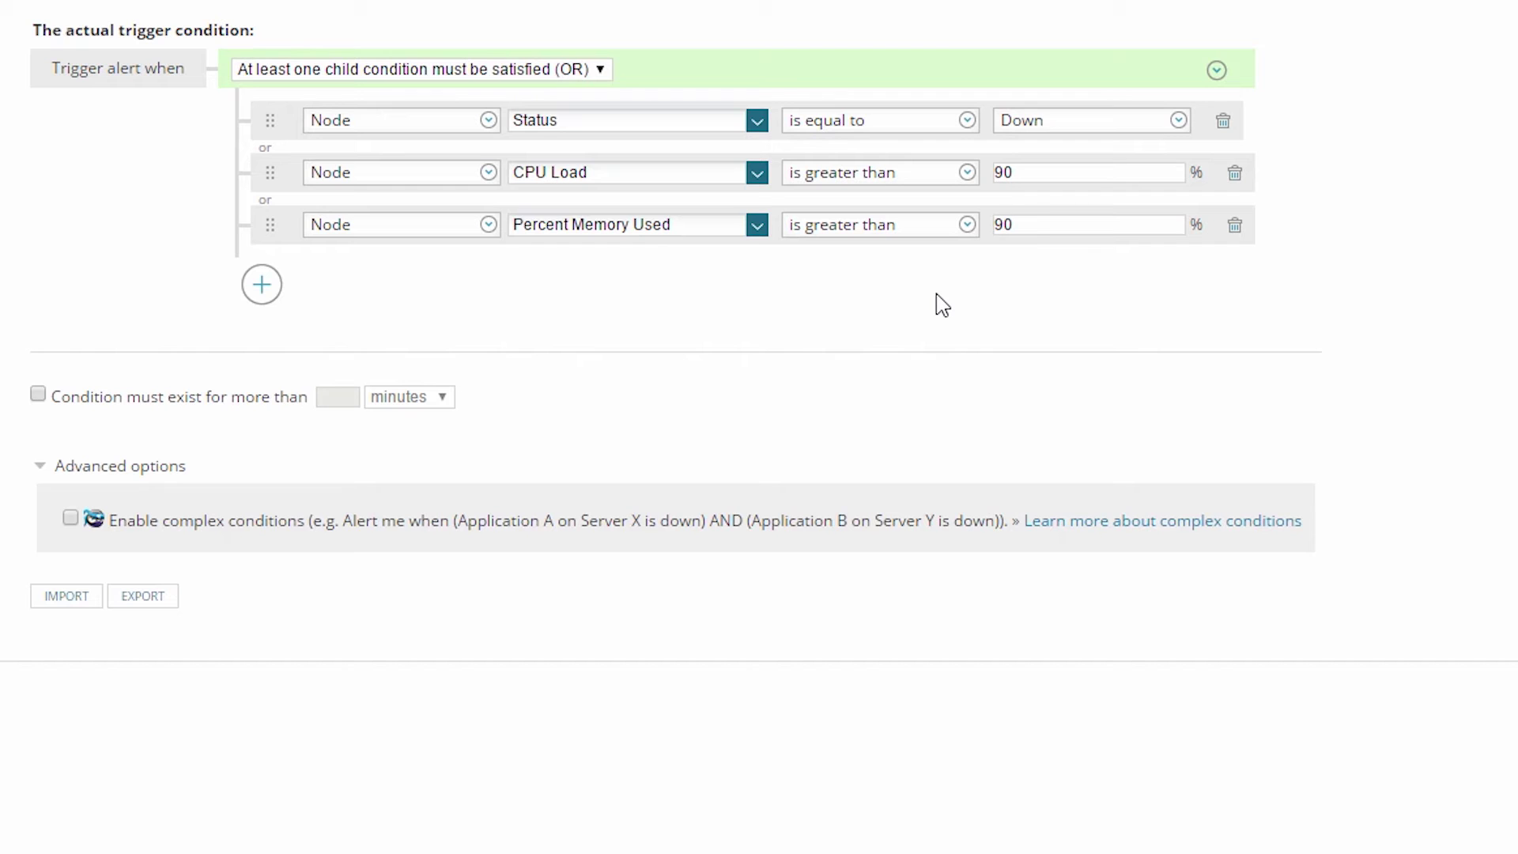
Nest the CPU Load and Percent Memory Used conditions in a new AND group, deleting its empty row.
{"action": "left_click", "coordinate": [273, 297]}
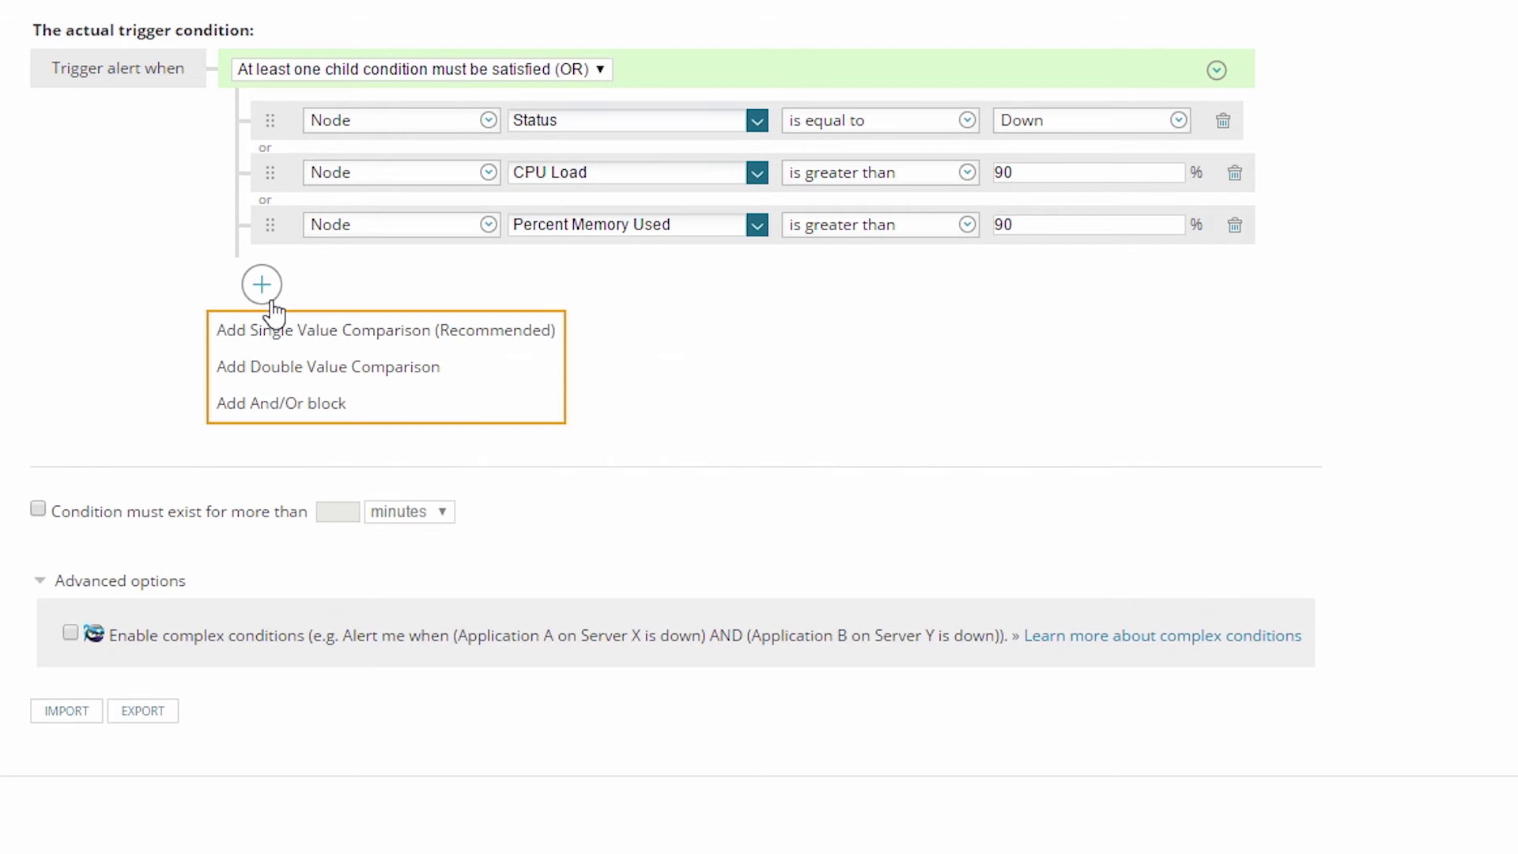
{"action": "left_click", "coordinate": [253, 402]}
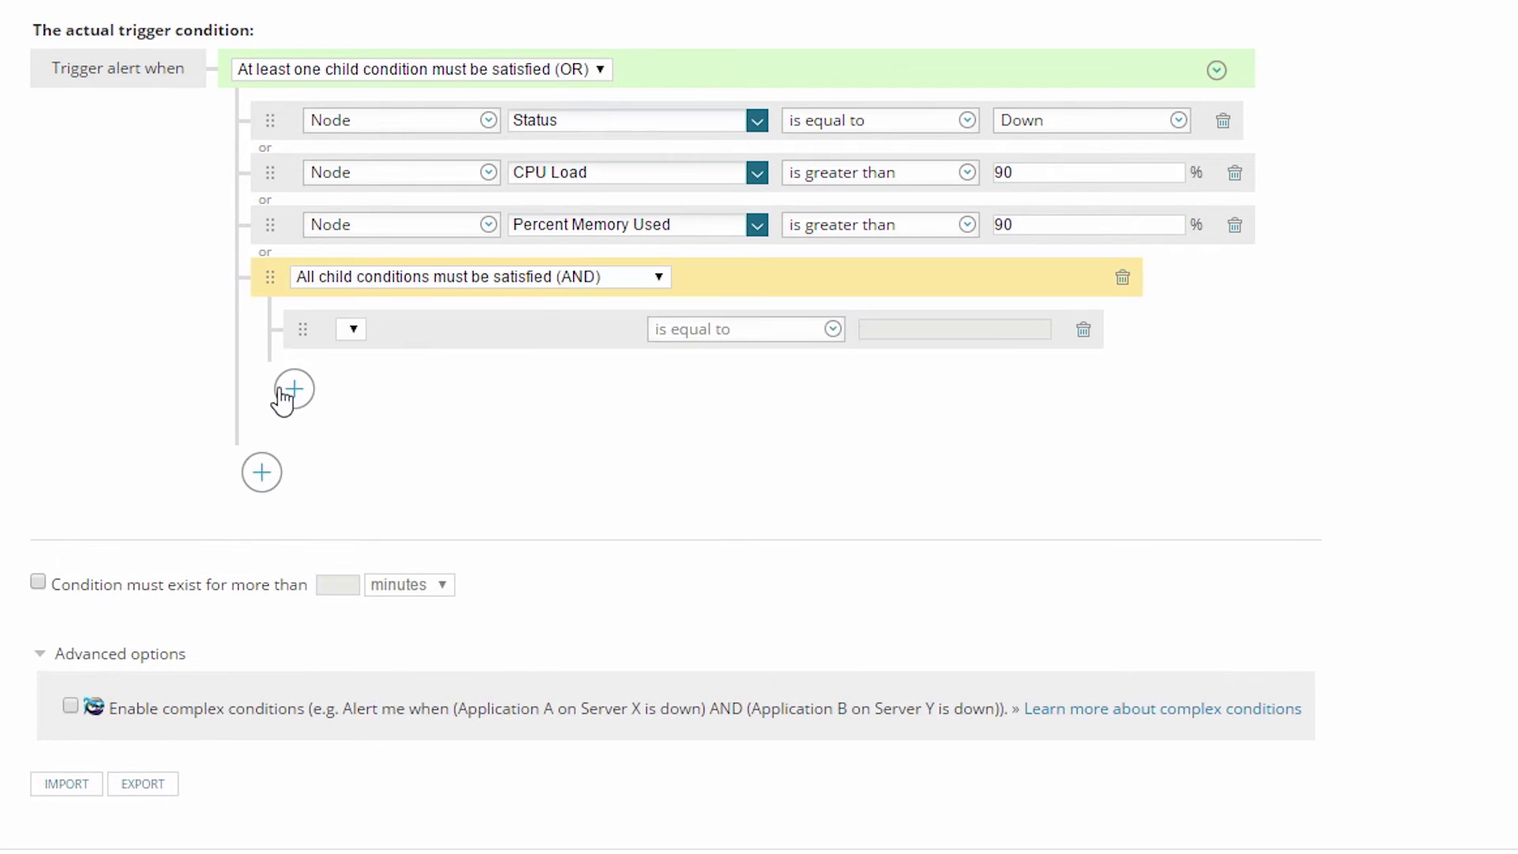
{"action": "left_click_drag", "start_coordinate": [269, 173], "coordinate": [303, 328]}
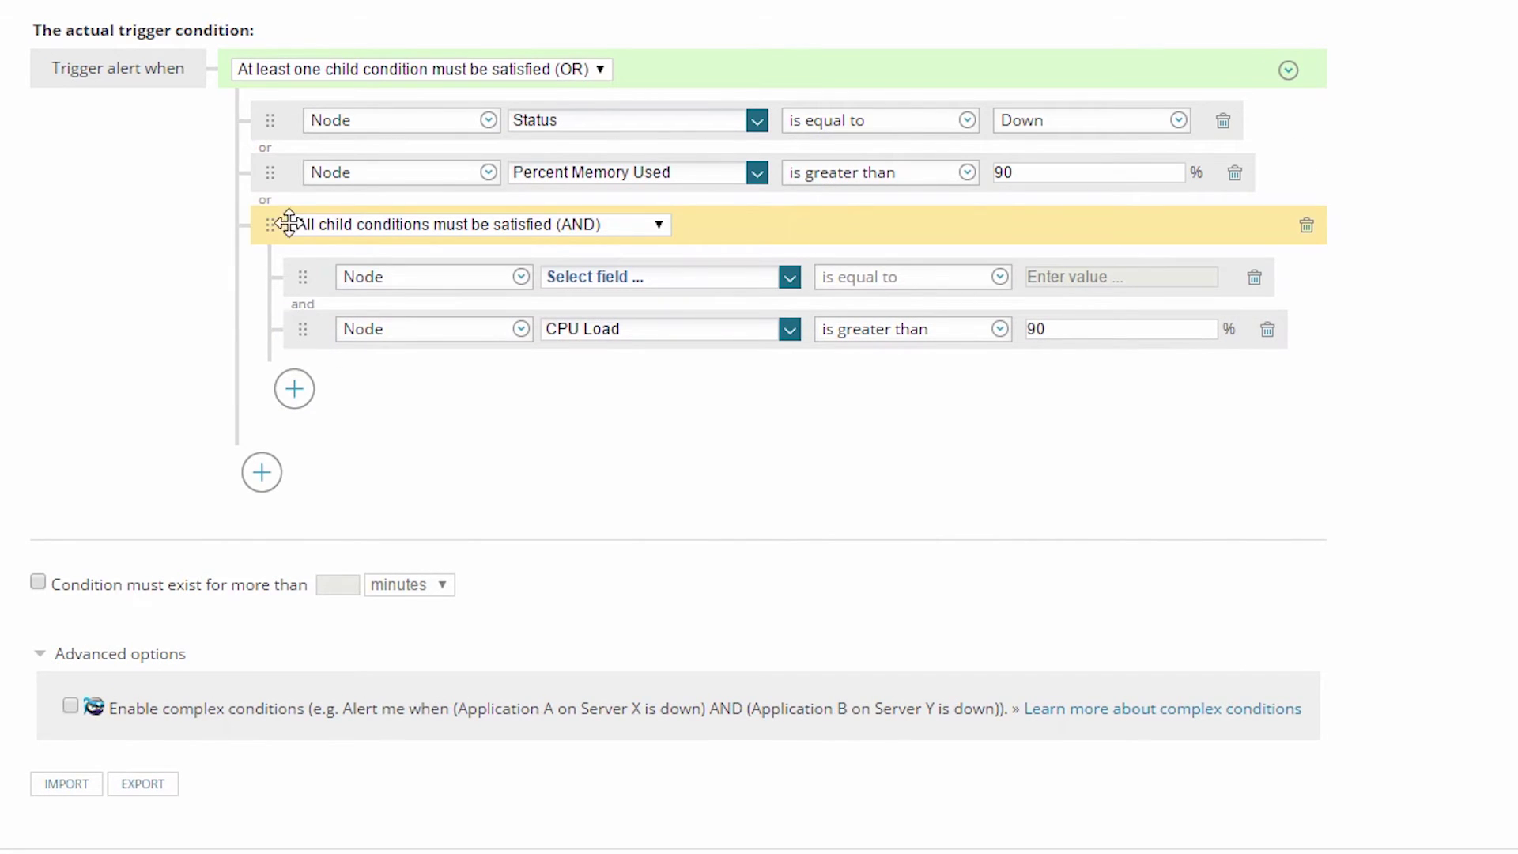
{"action": "left_click_drag", "start_coordinate": [276, 176], "coordinate": [302, 312]}
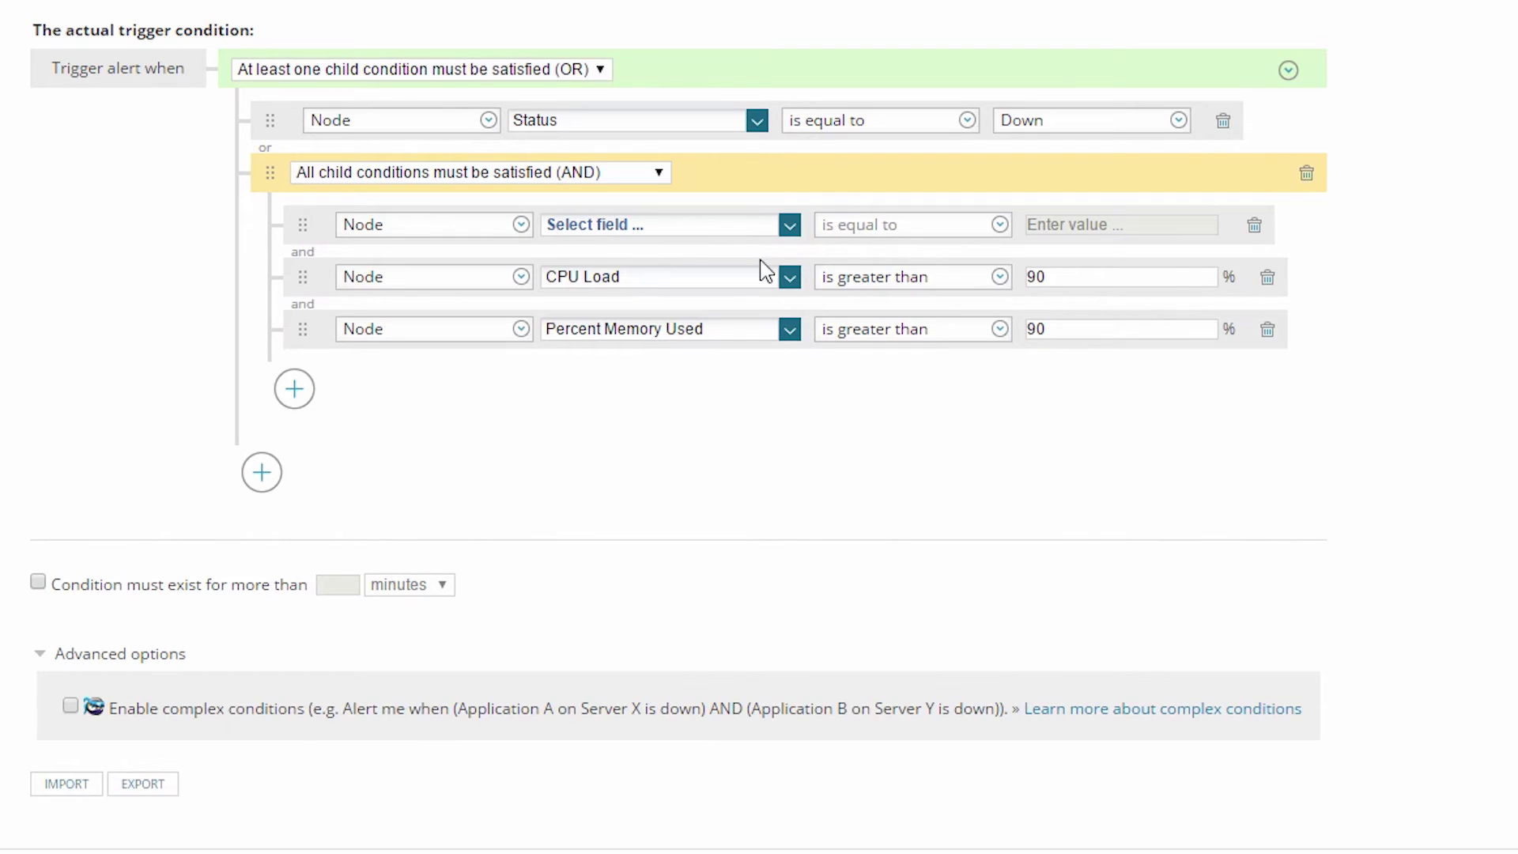
{"action": "left_click", "coordinate": [1254, 226]}
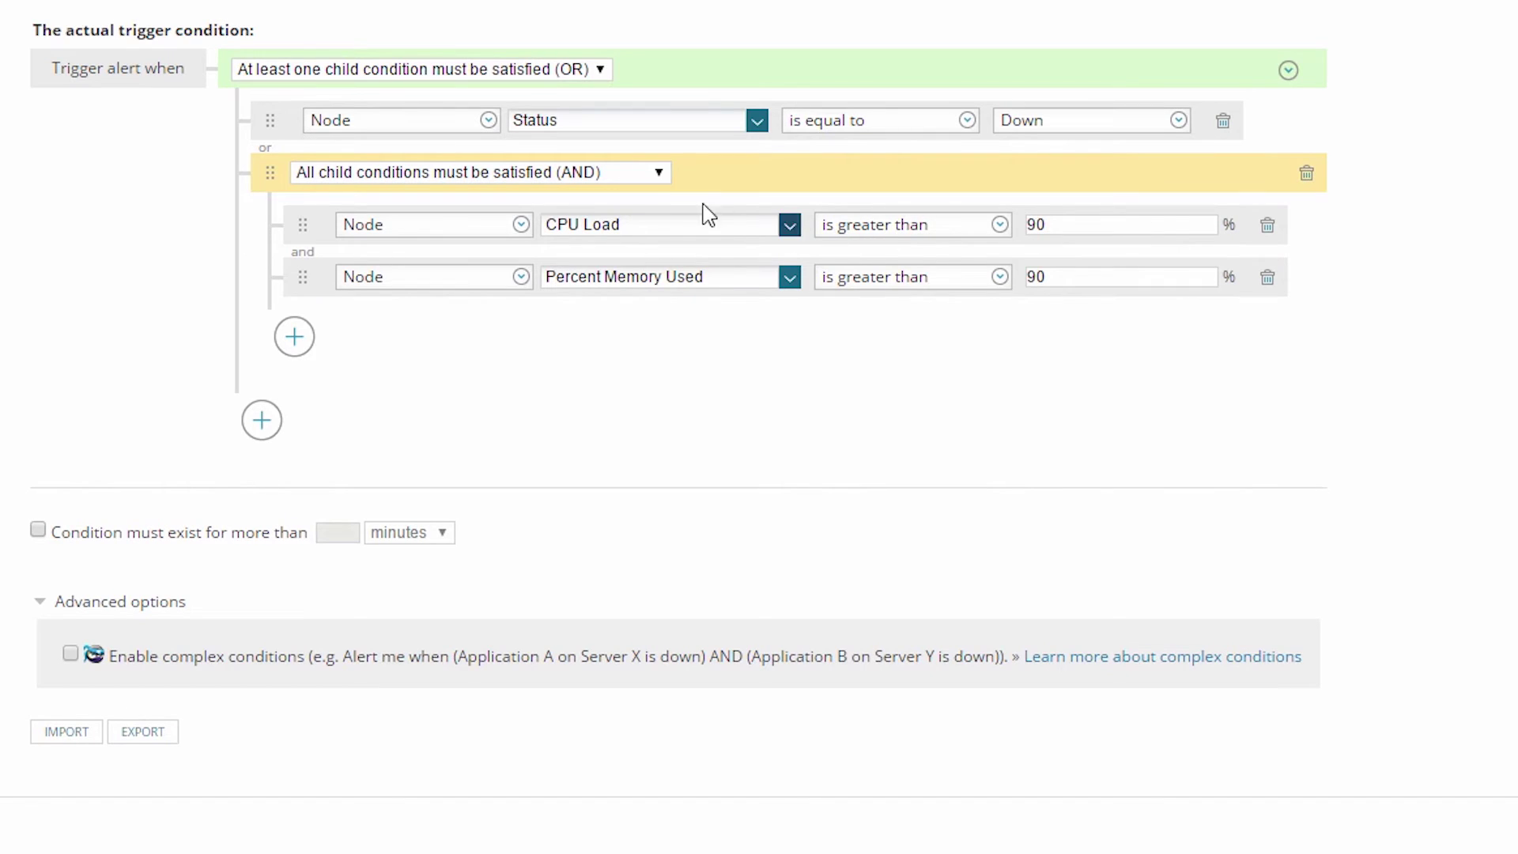
{"action": "left_click", "coordinate": [645, 174]}
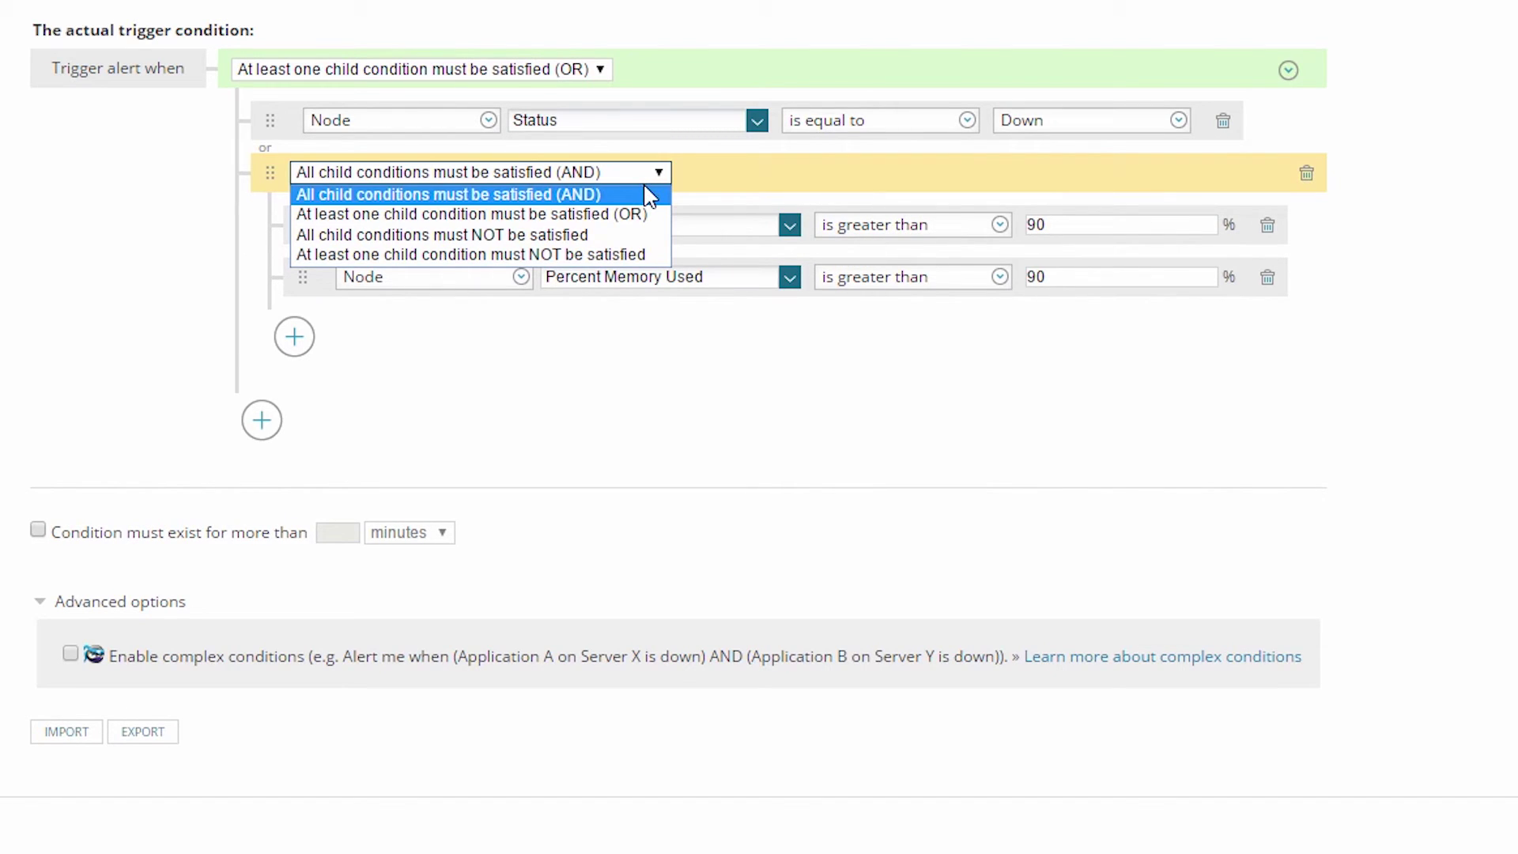
{"action": "left_click", "coordinate": [645, 173]}
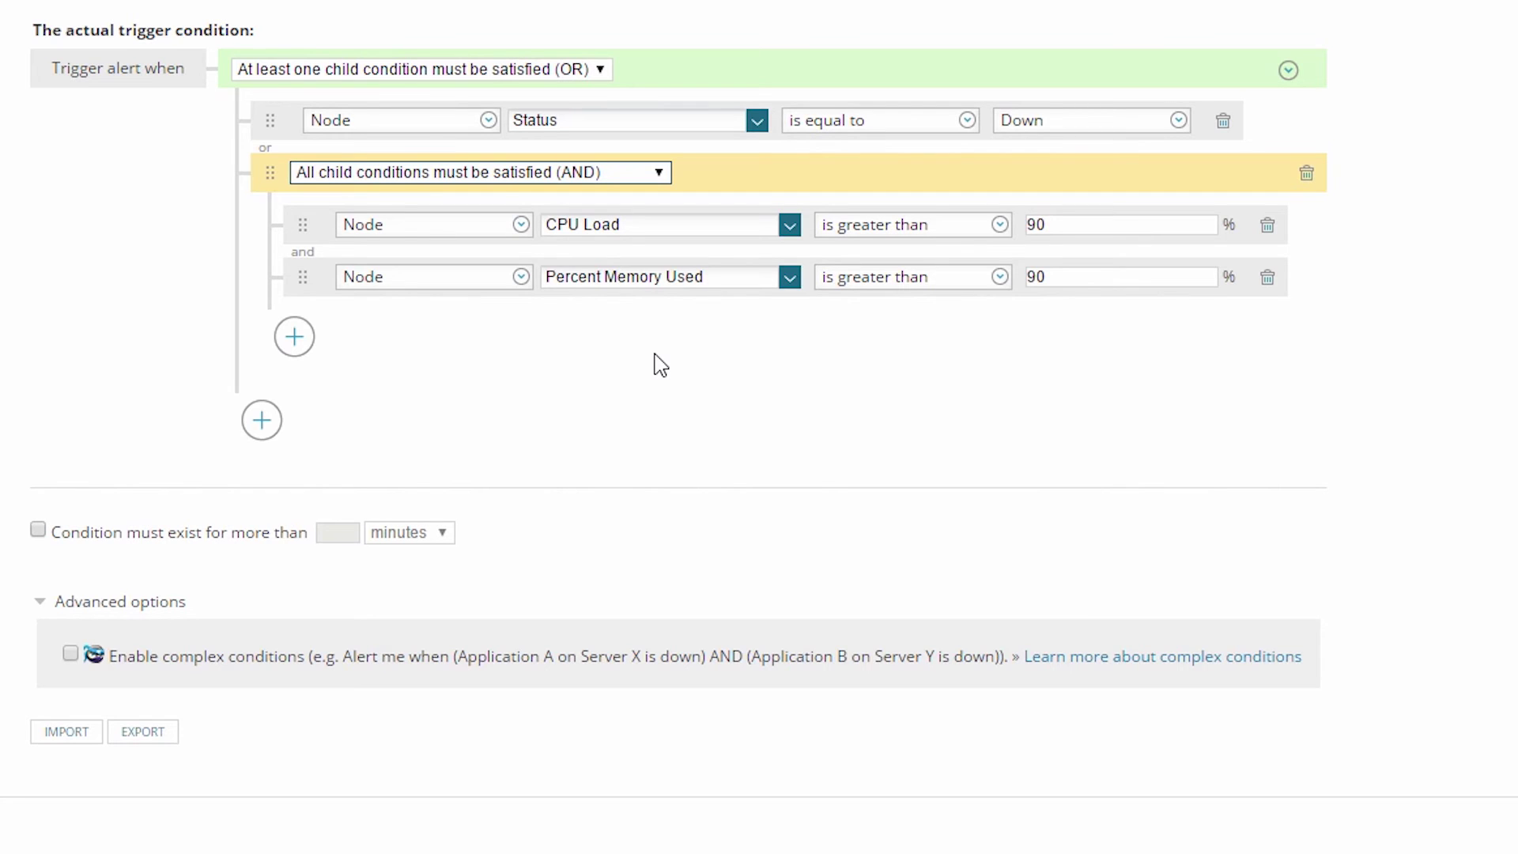
Add a top-level condition on the 'Last Boot has changed' node event.
{"action": "left_click", "coordinate": [262, 420]}
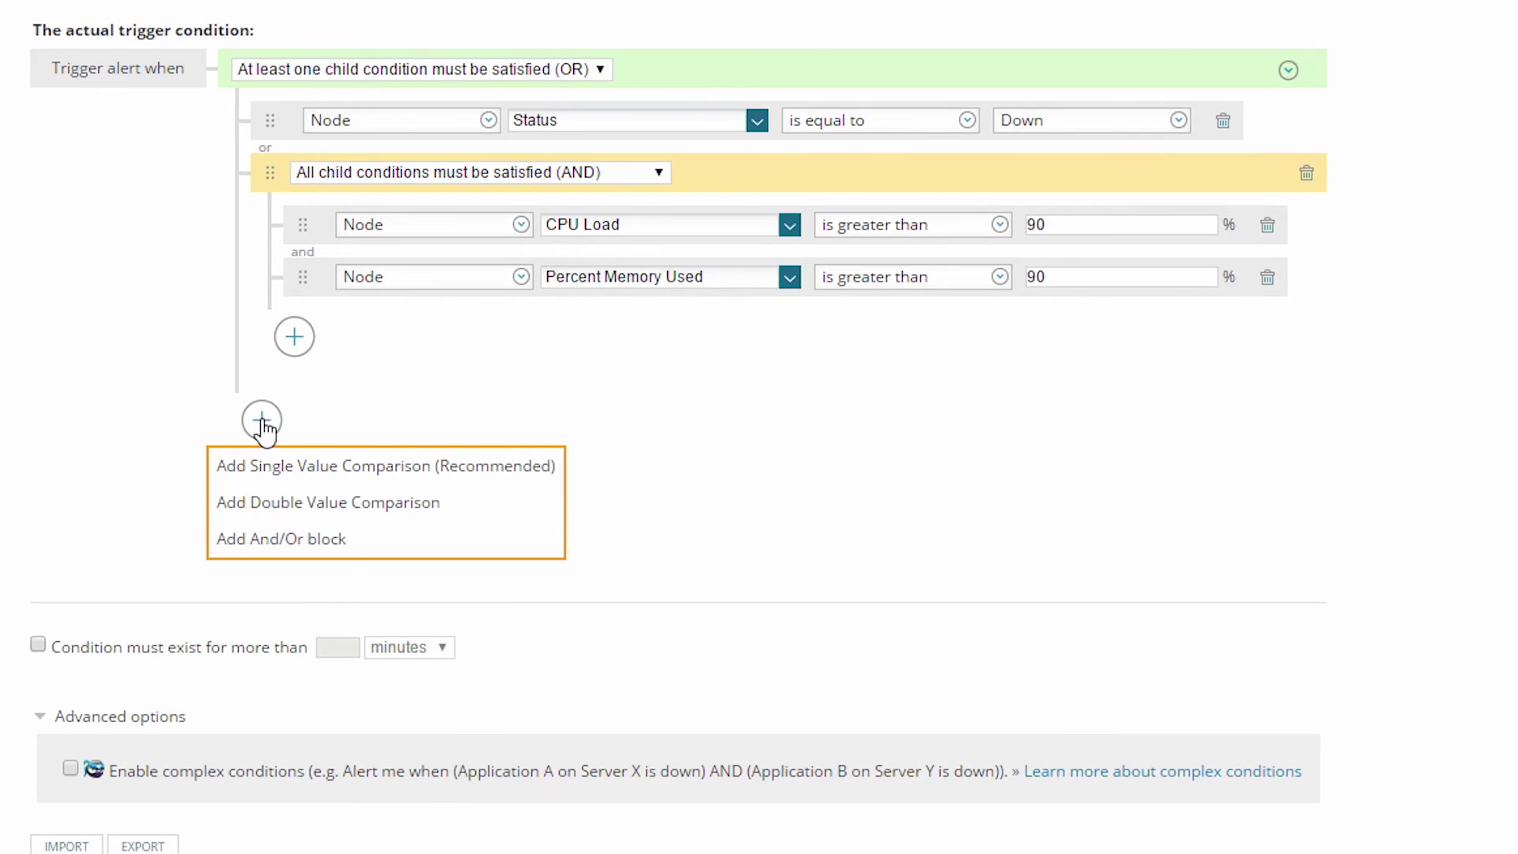
{"action": "left_click", "coordinate": [264, 466]}
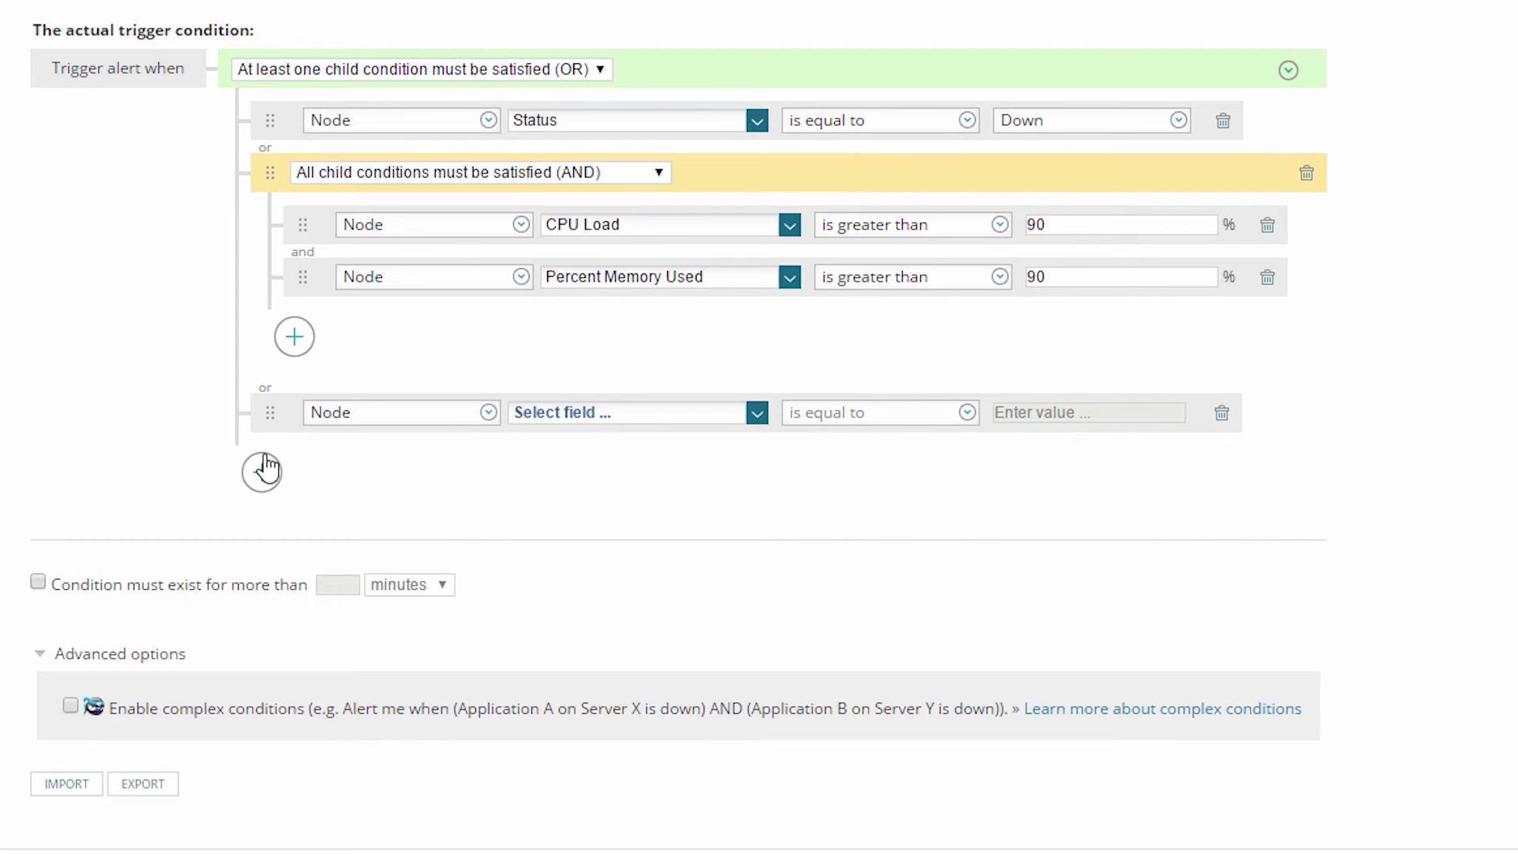
{"action": "left_click", "coordinate": [607, 419]}
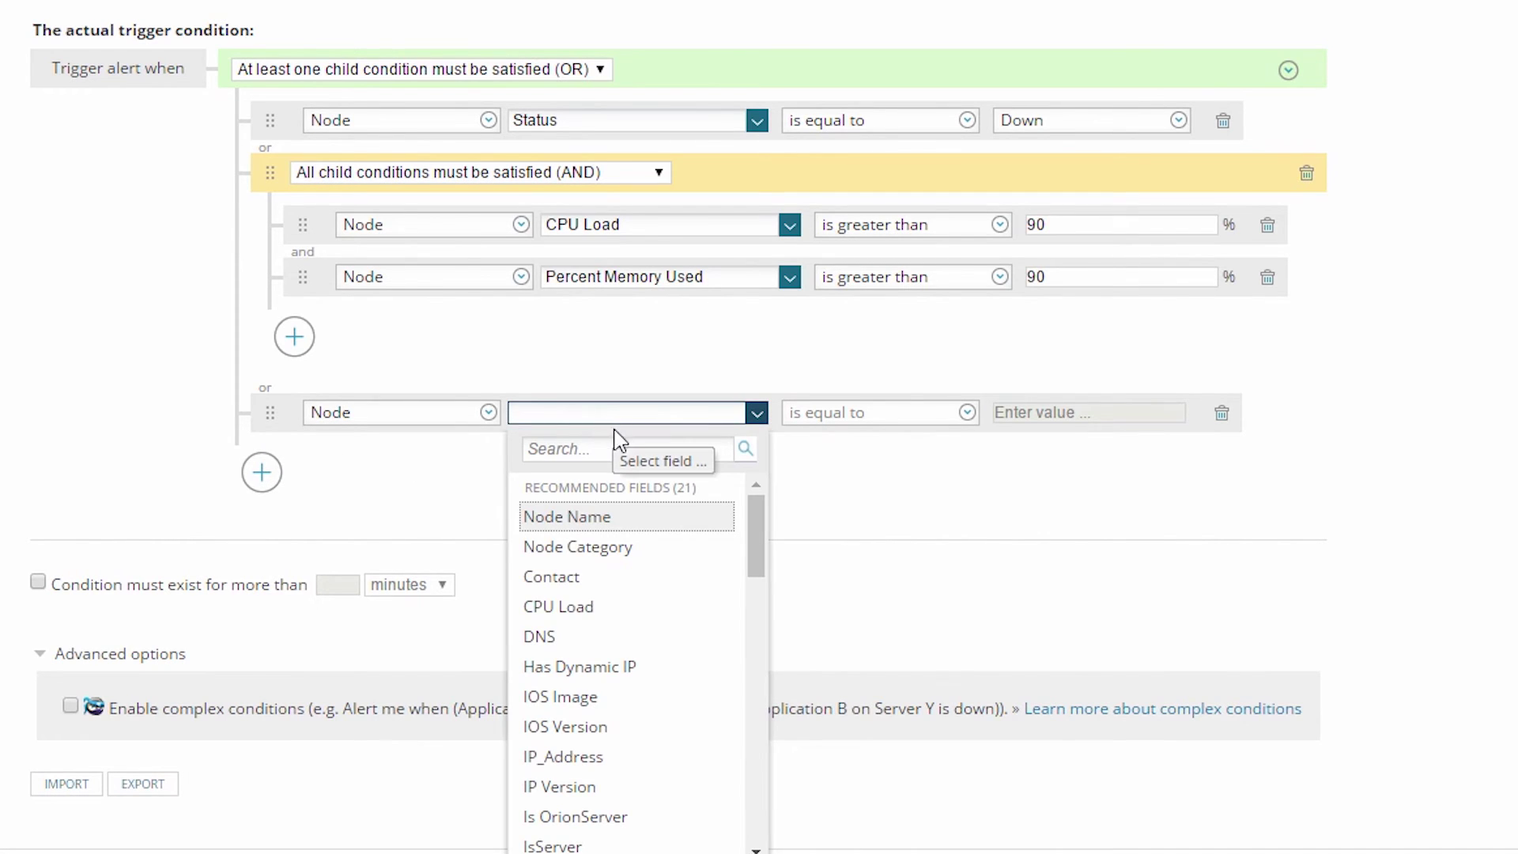
{"action": "left_click_drag", "start_coordinate": [754, 531], "coordinate": [725, 655]}
{"action": "scroll", "coordinate": [728, 656], "scroll_direction": "down", "scroll_amount": 5}
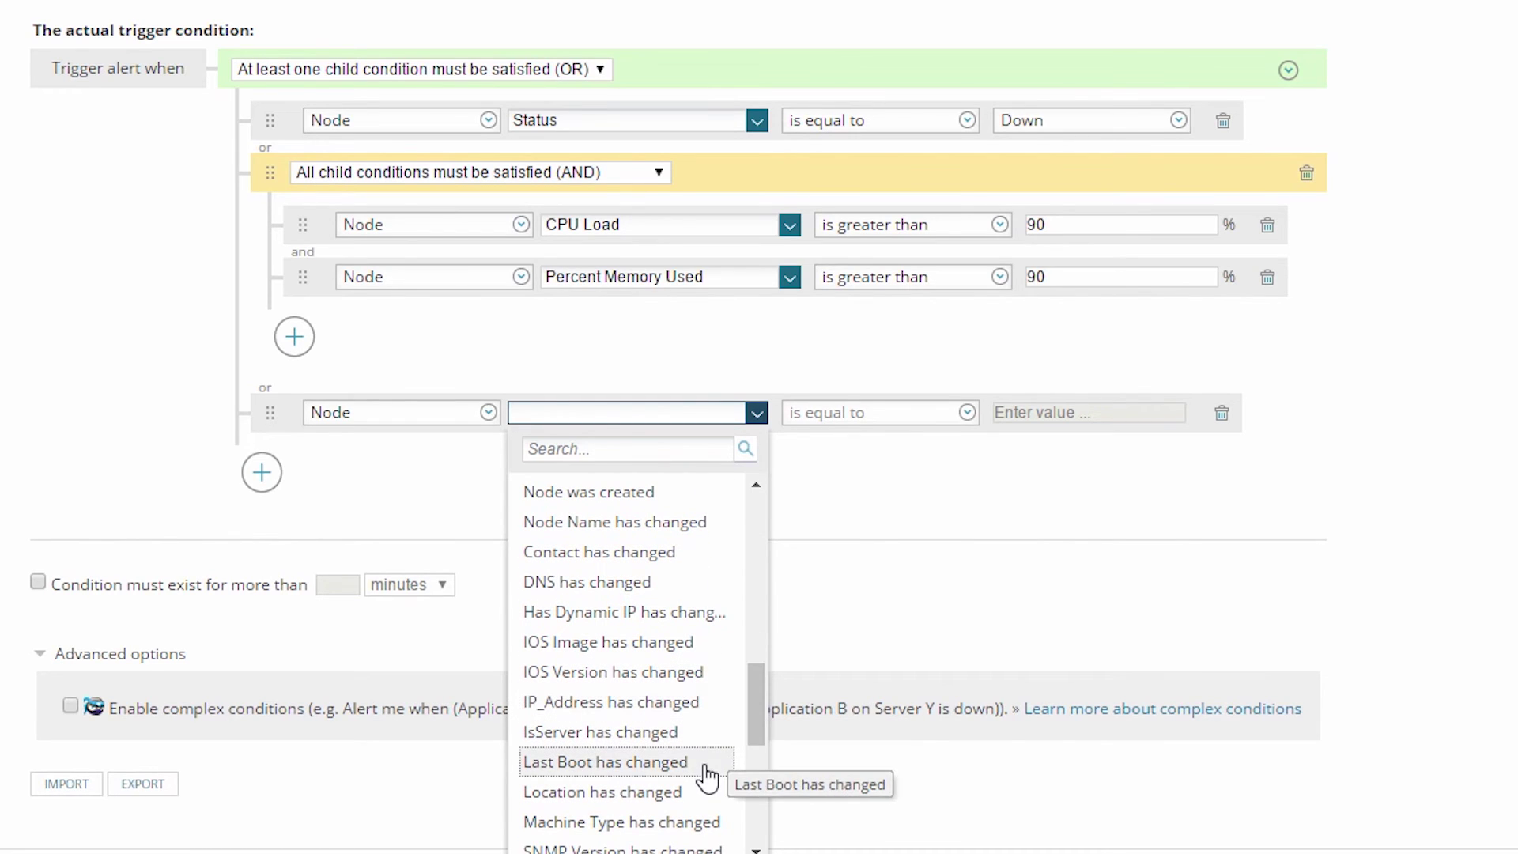
{"action": "left_click", "coordinate": [706, 763]}
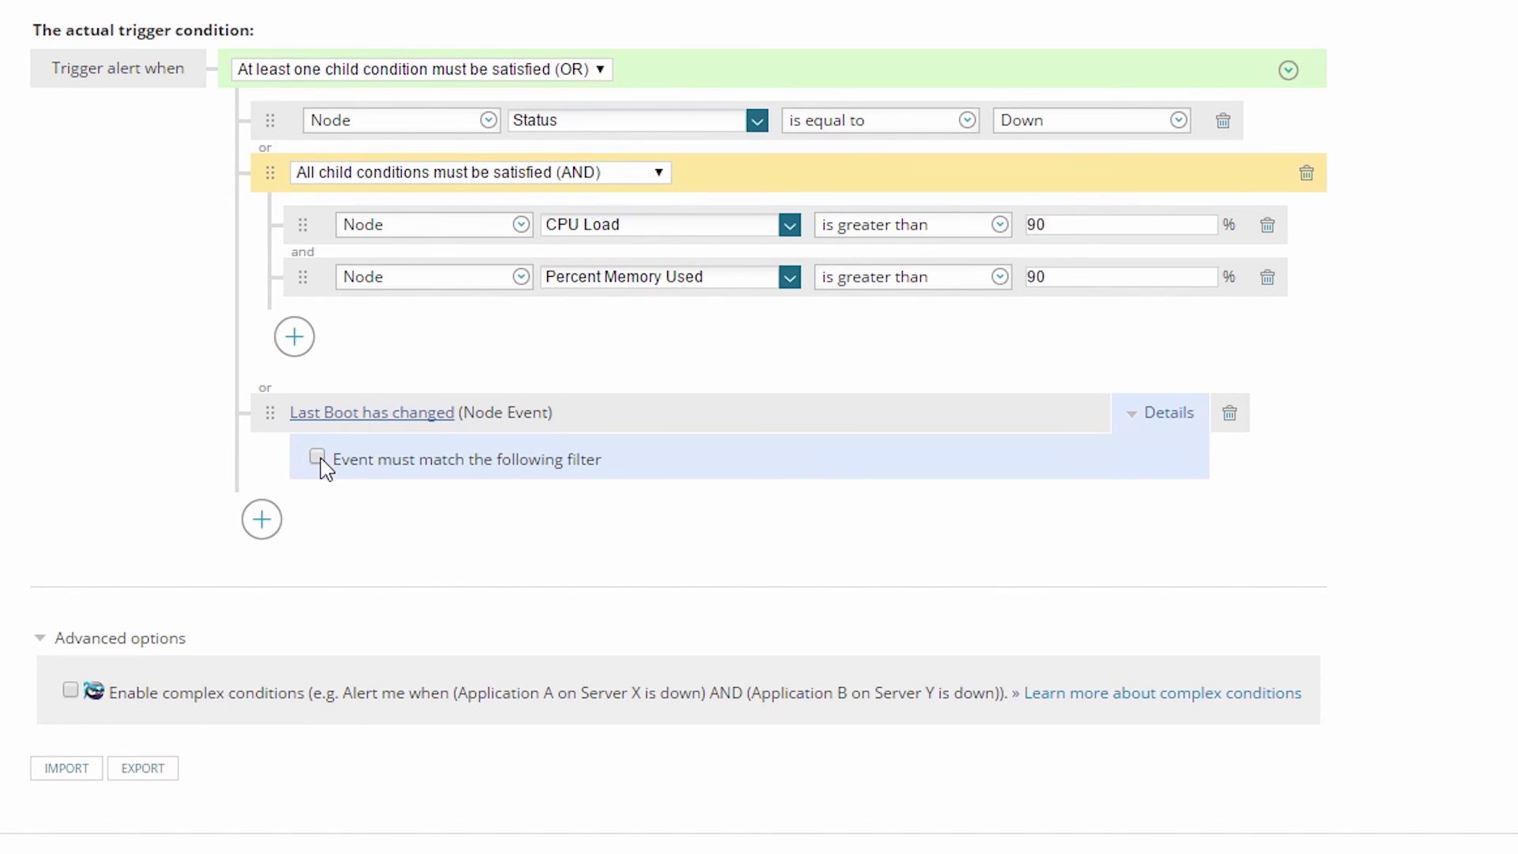
{"action": "scroll", "coordinate": [322, 466], "scroll_direction": "up", "scroll_amount": 4}
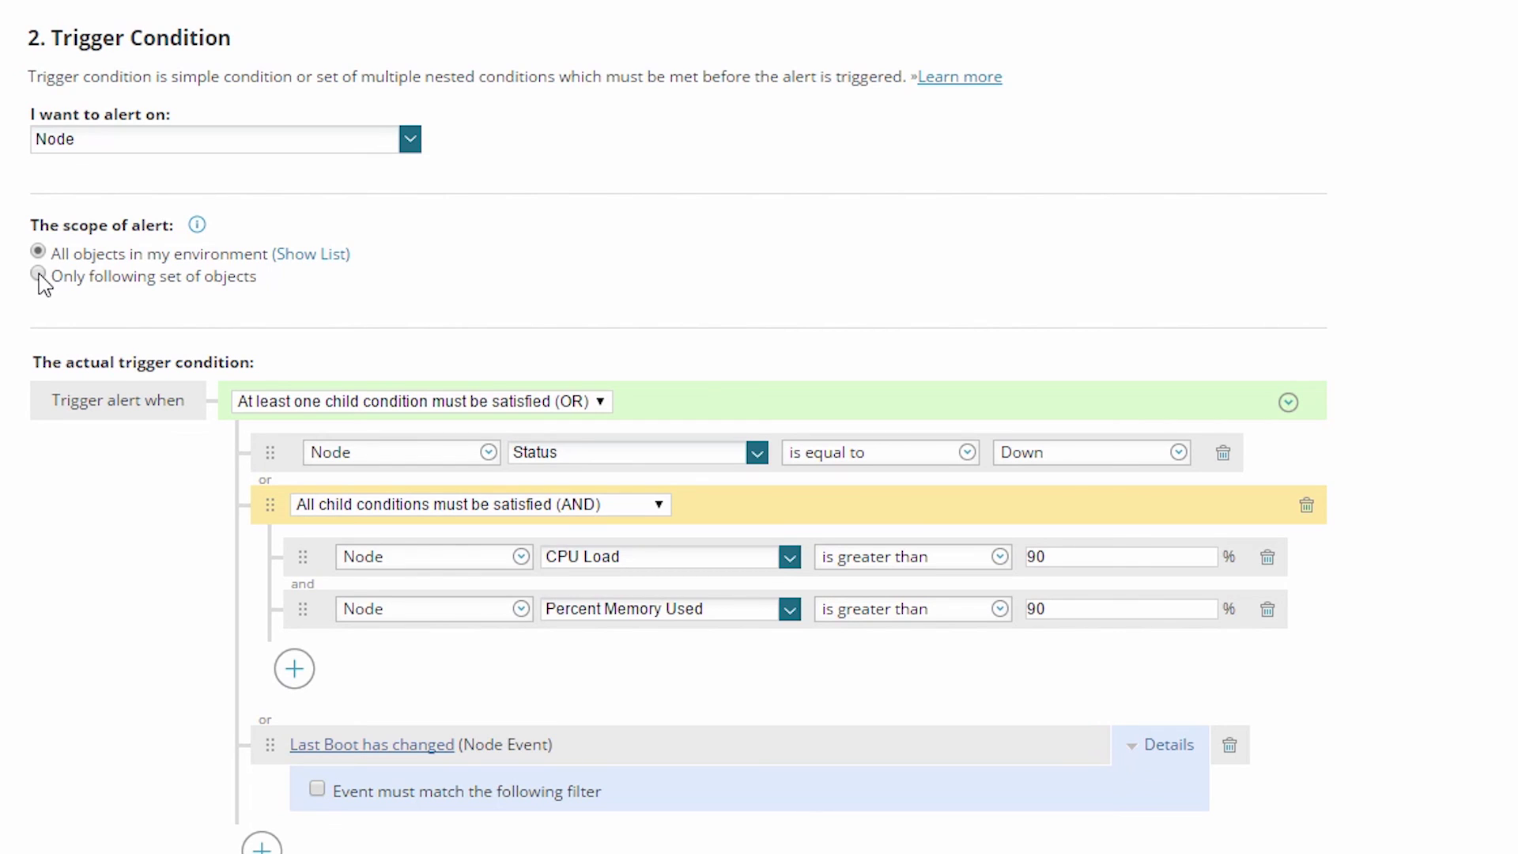
Limit the scope to the following set of objects: IP_Address is equal to 10.140.2.4.
{"action": "left_click", "coordinate": [38, 275]}
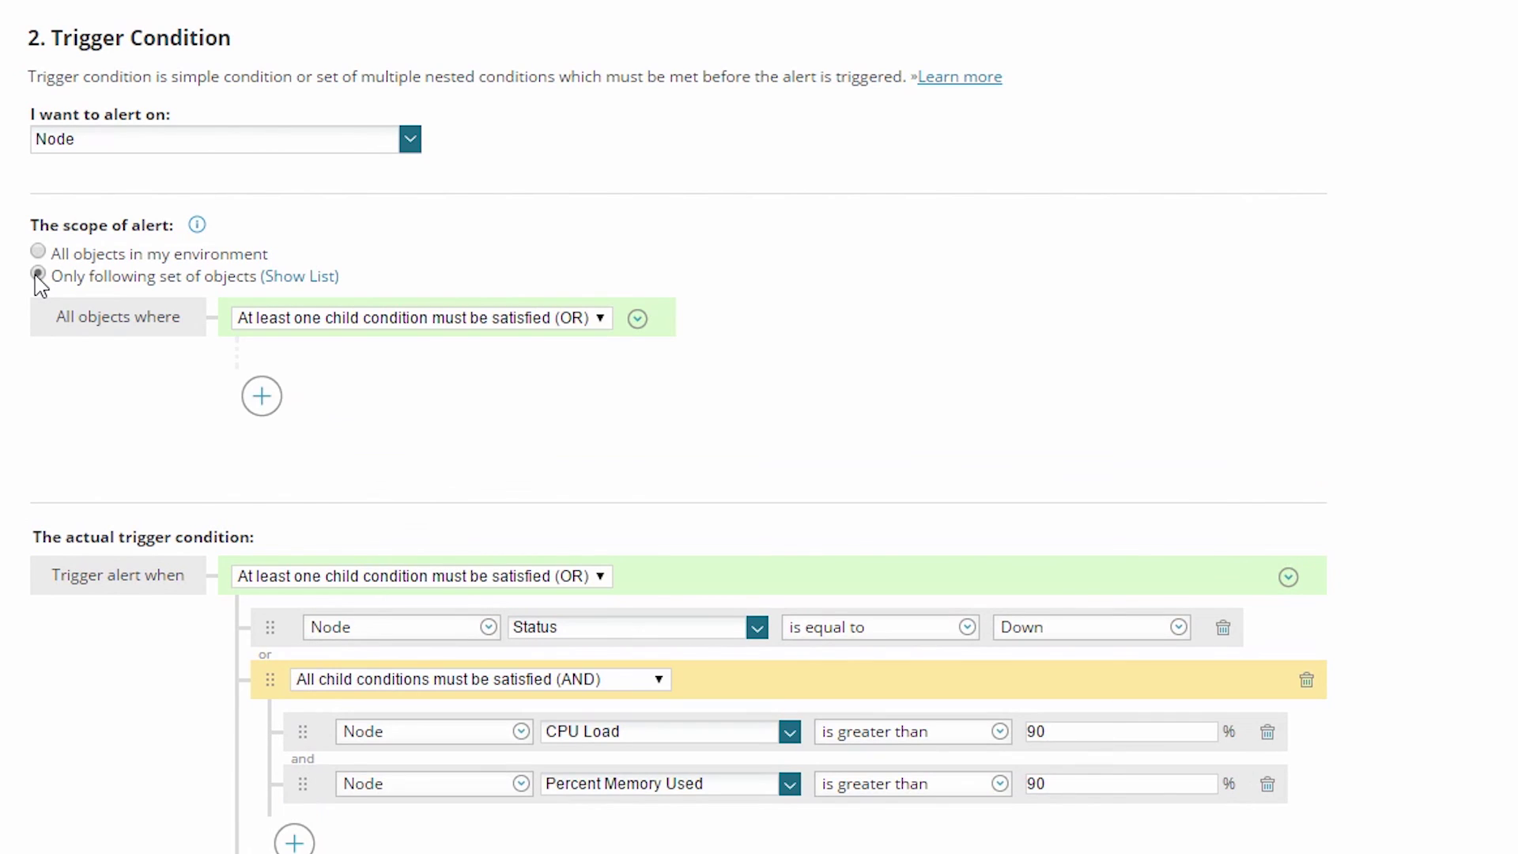
{"action": "left_click", "coordinate": [260, 399]}
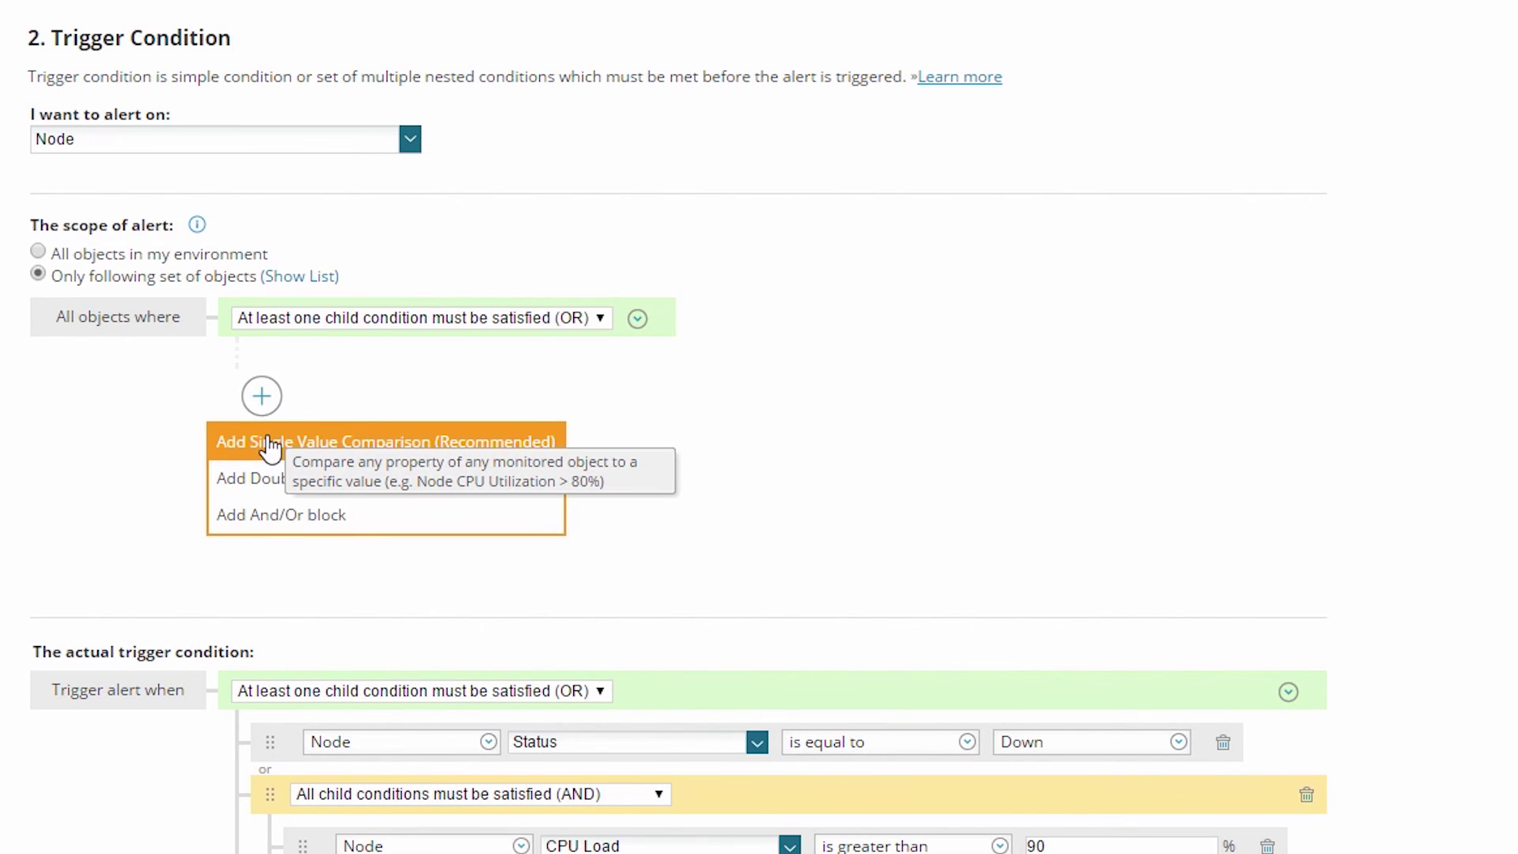
{"action": "left_click", "coordinate": [269, 447]}
{"action": "left_click", "coordinate": [589, 384]}
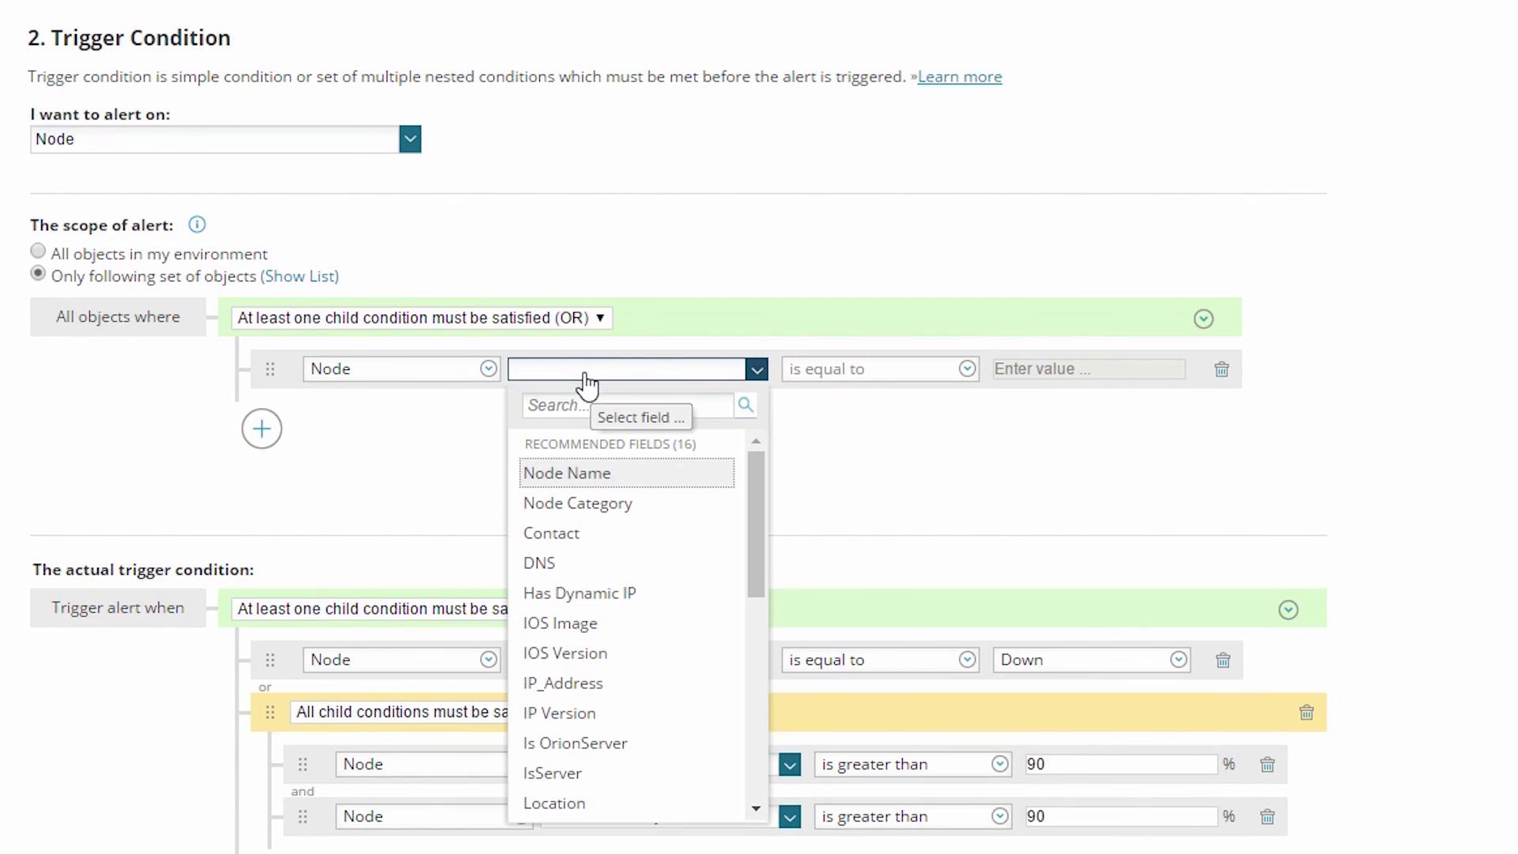
{"action": "left_click", "coordinate": [586, 685]}
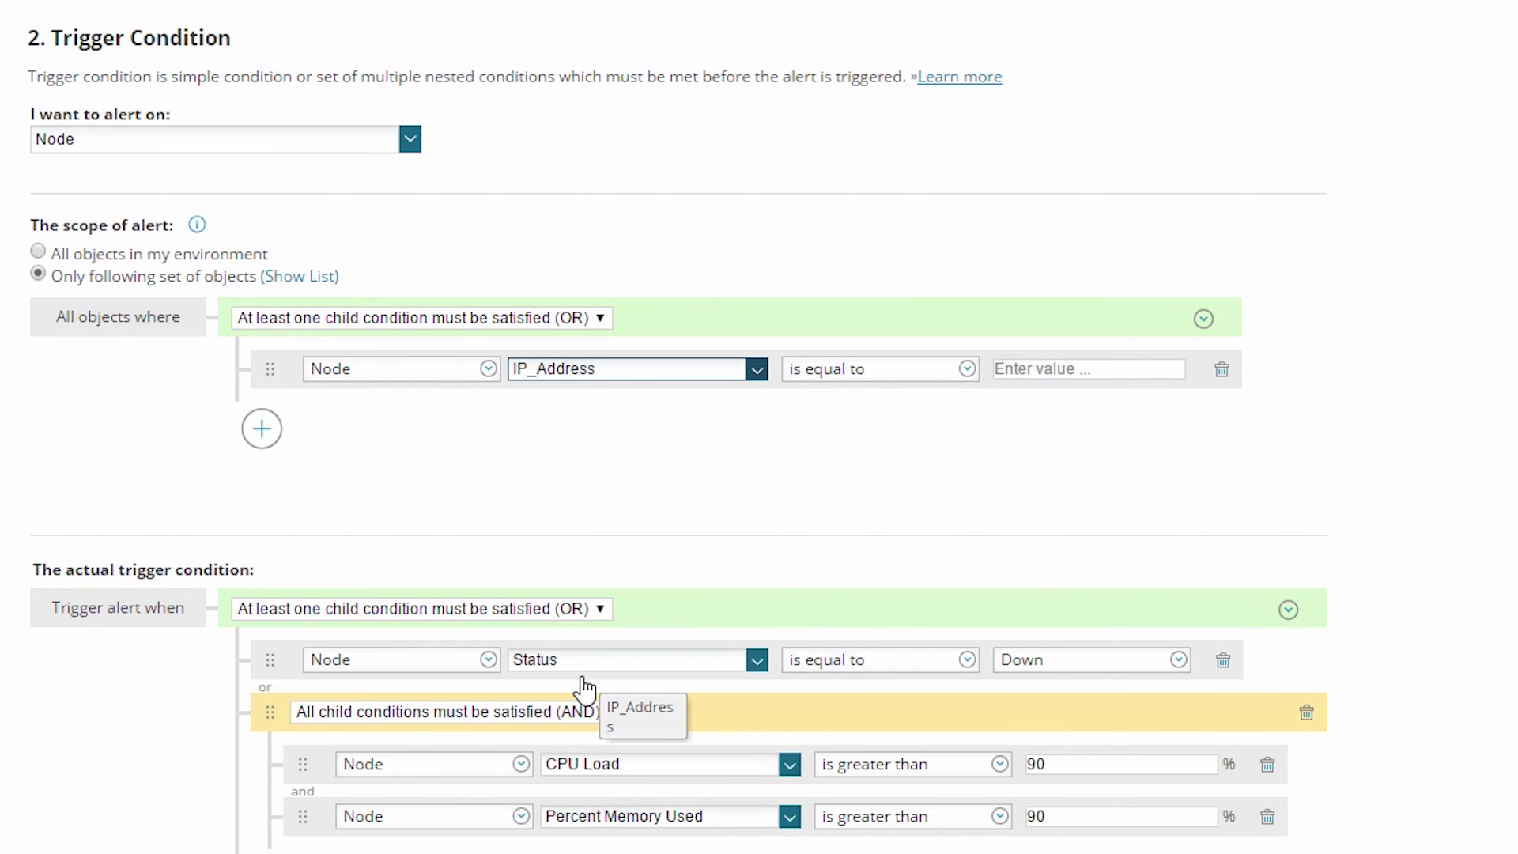
{"action": "left_click", "coordinate": [1014, 365]}
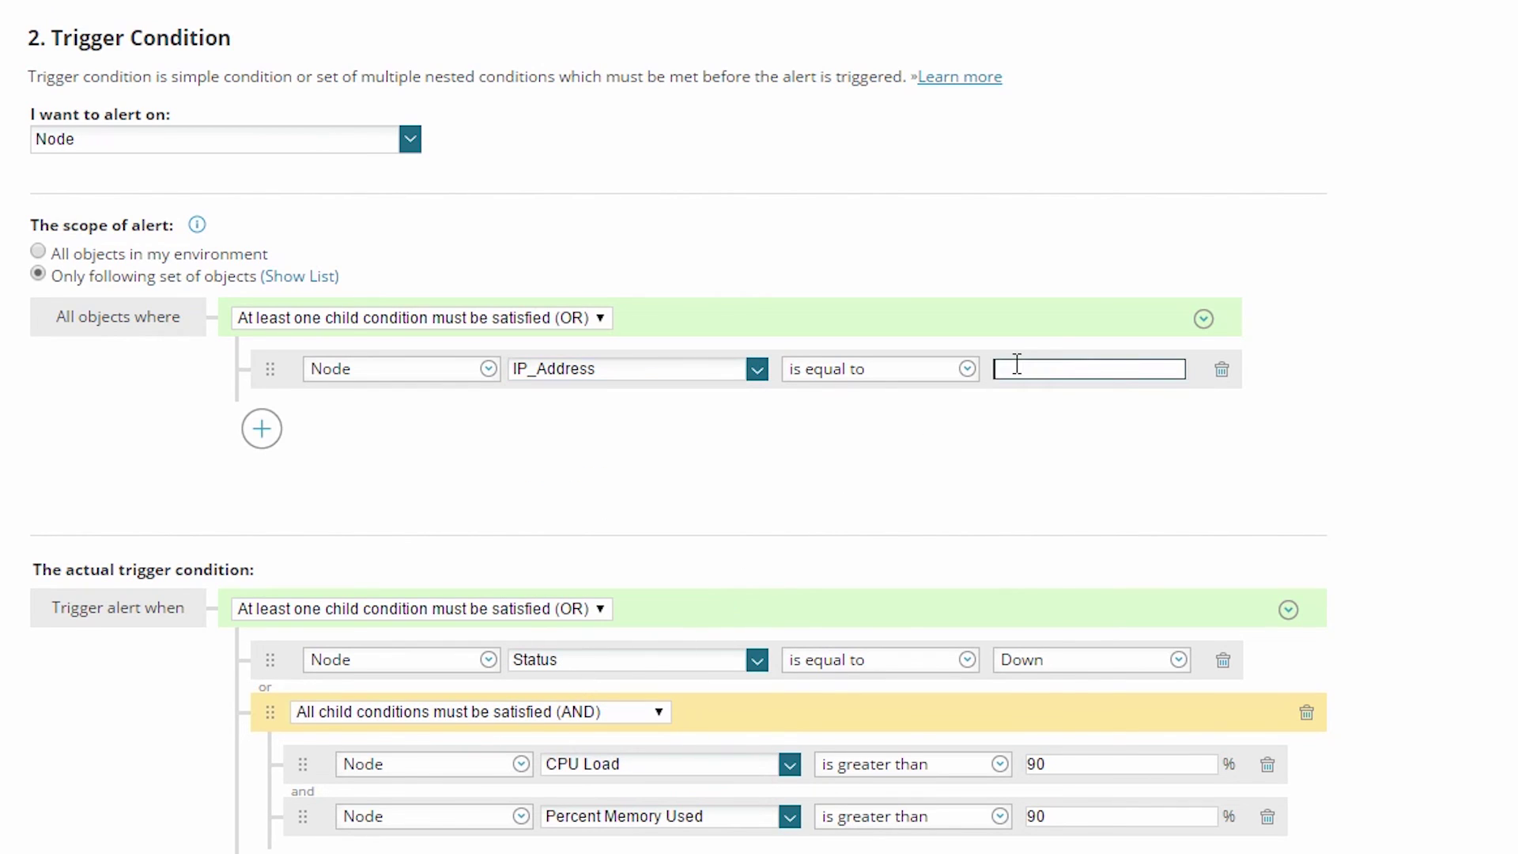
{"action": "type", "text": "10.140.2.4"}
Add a second scope condition: DNS contains CTLabs.
{"action": "left_click", "coordinate": [262, 430]}
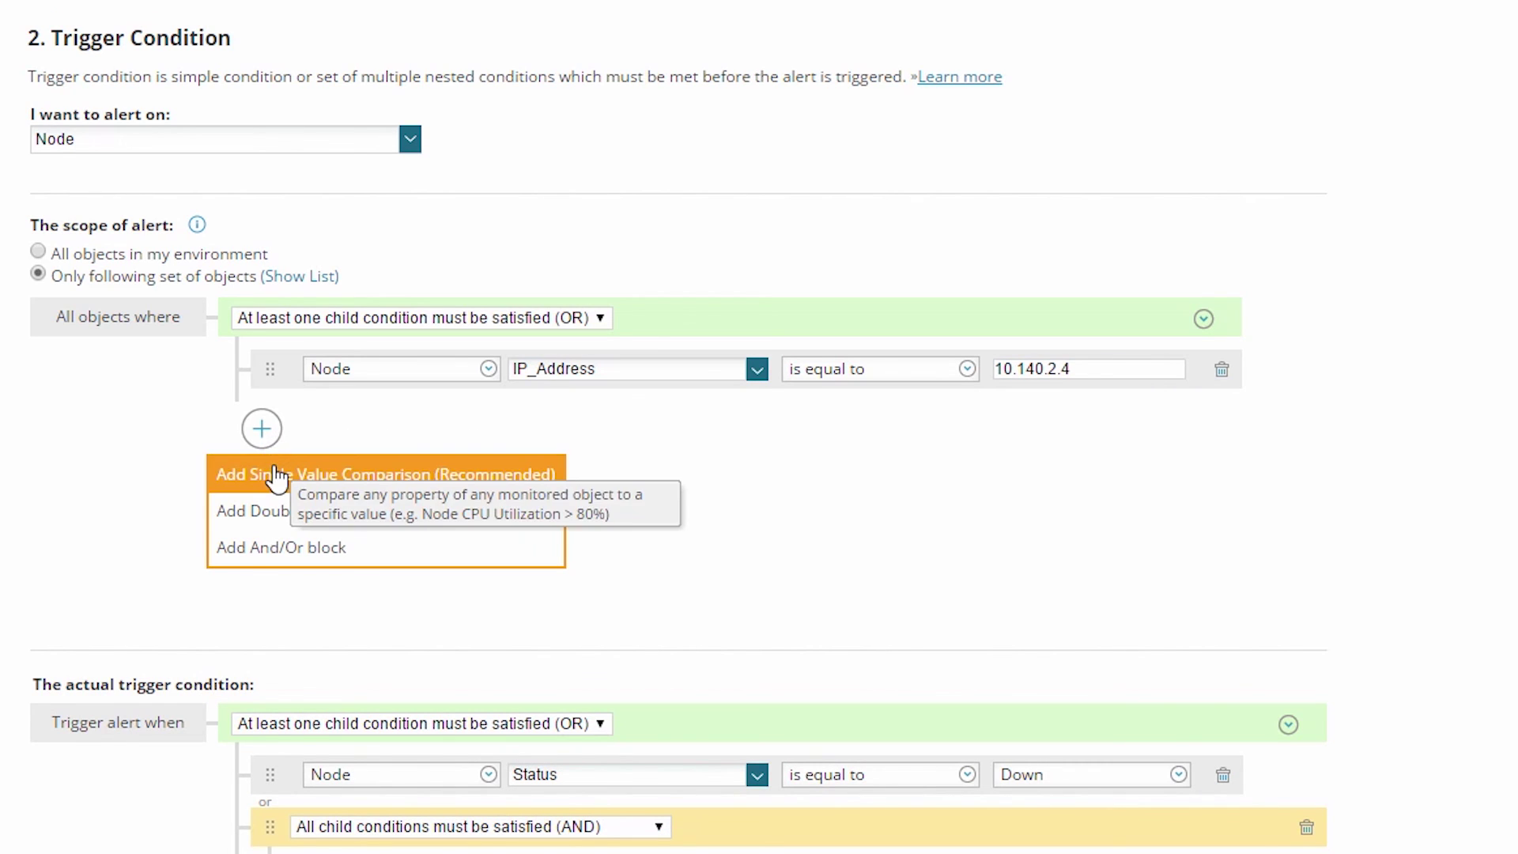
{"action": "left_click", "coordinate": [276, 474]}
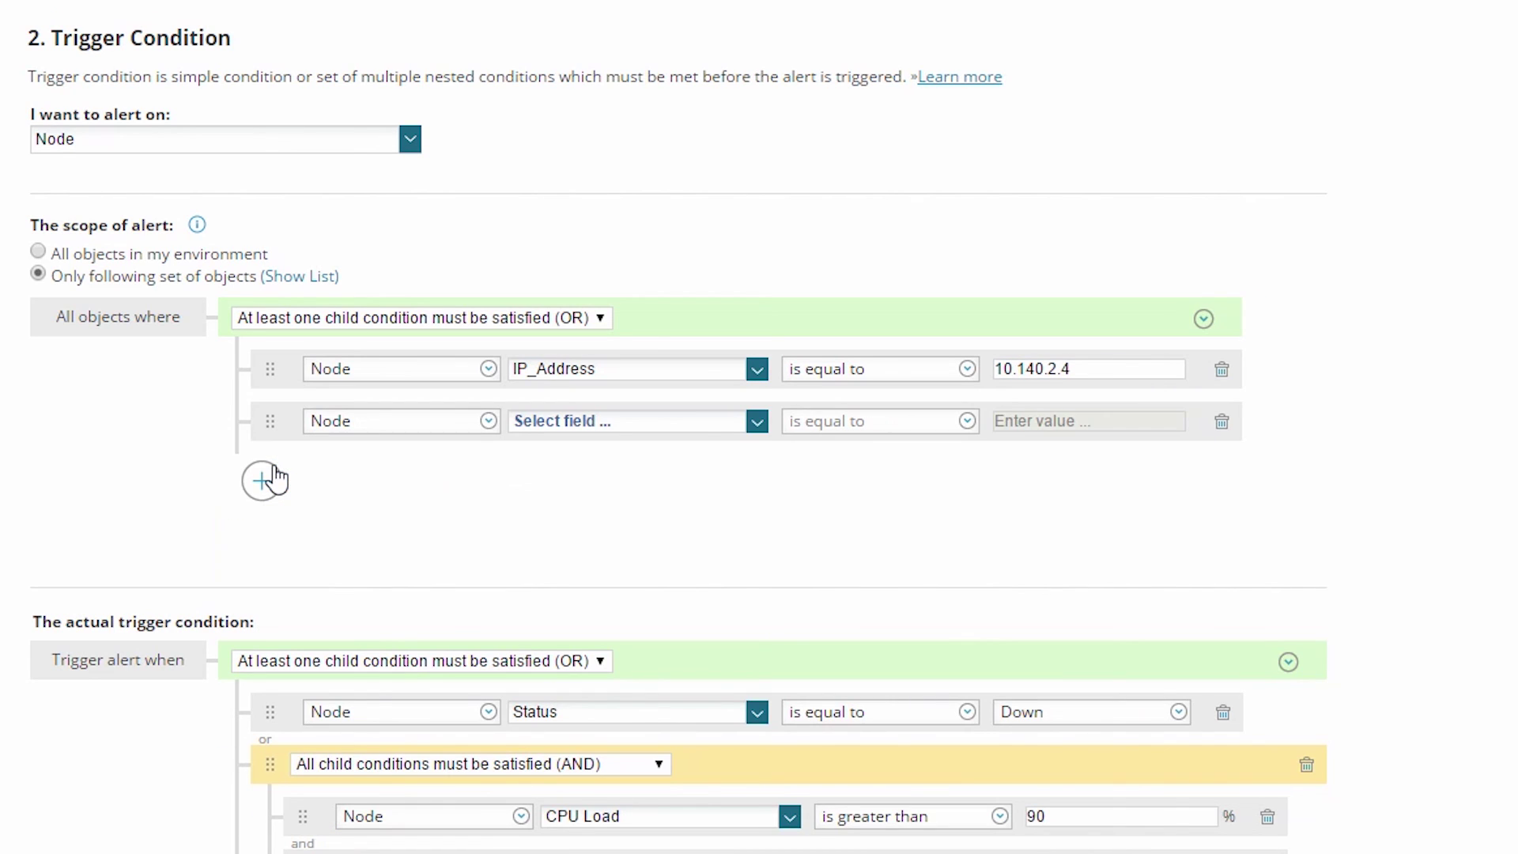
{"action": "left_click", "coordinate": [575, 427]}
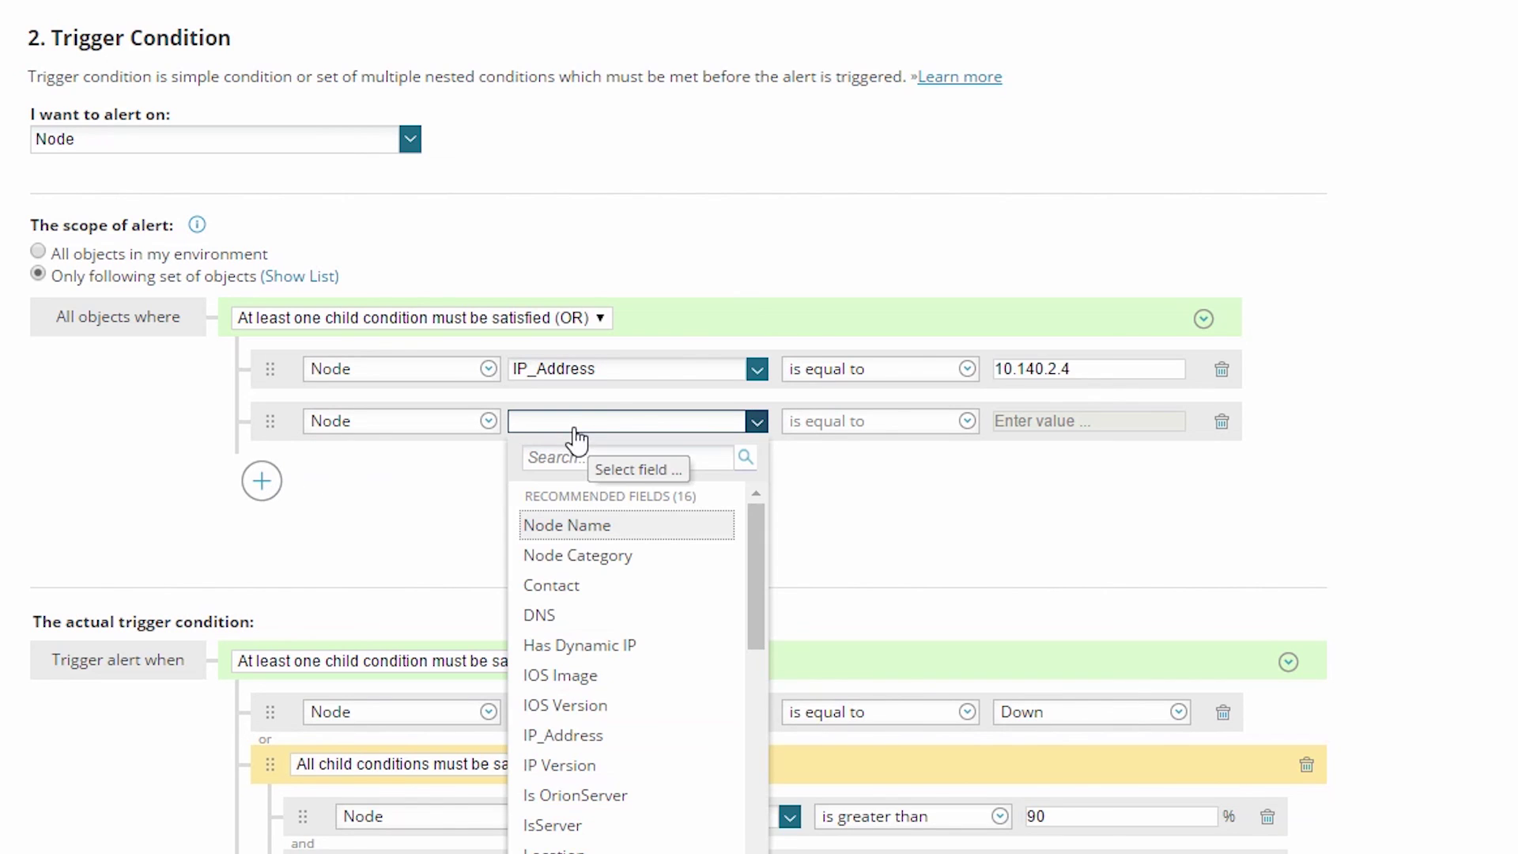
{"action": "left_click", "coordinate": [553, 615]}
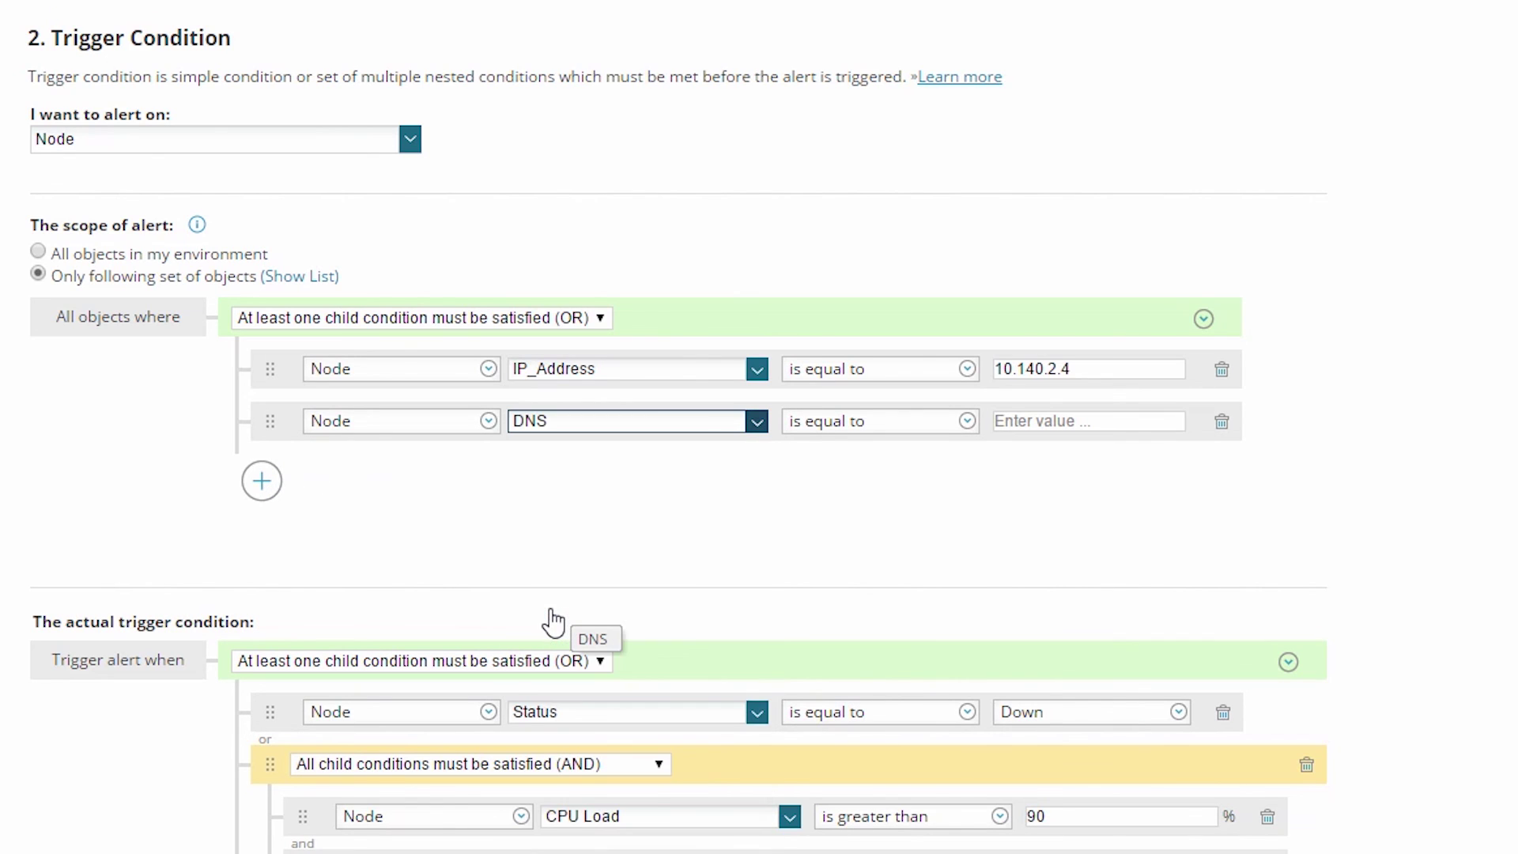
{"action": "left_click", "coordinate": [873, 431]}
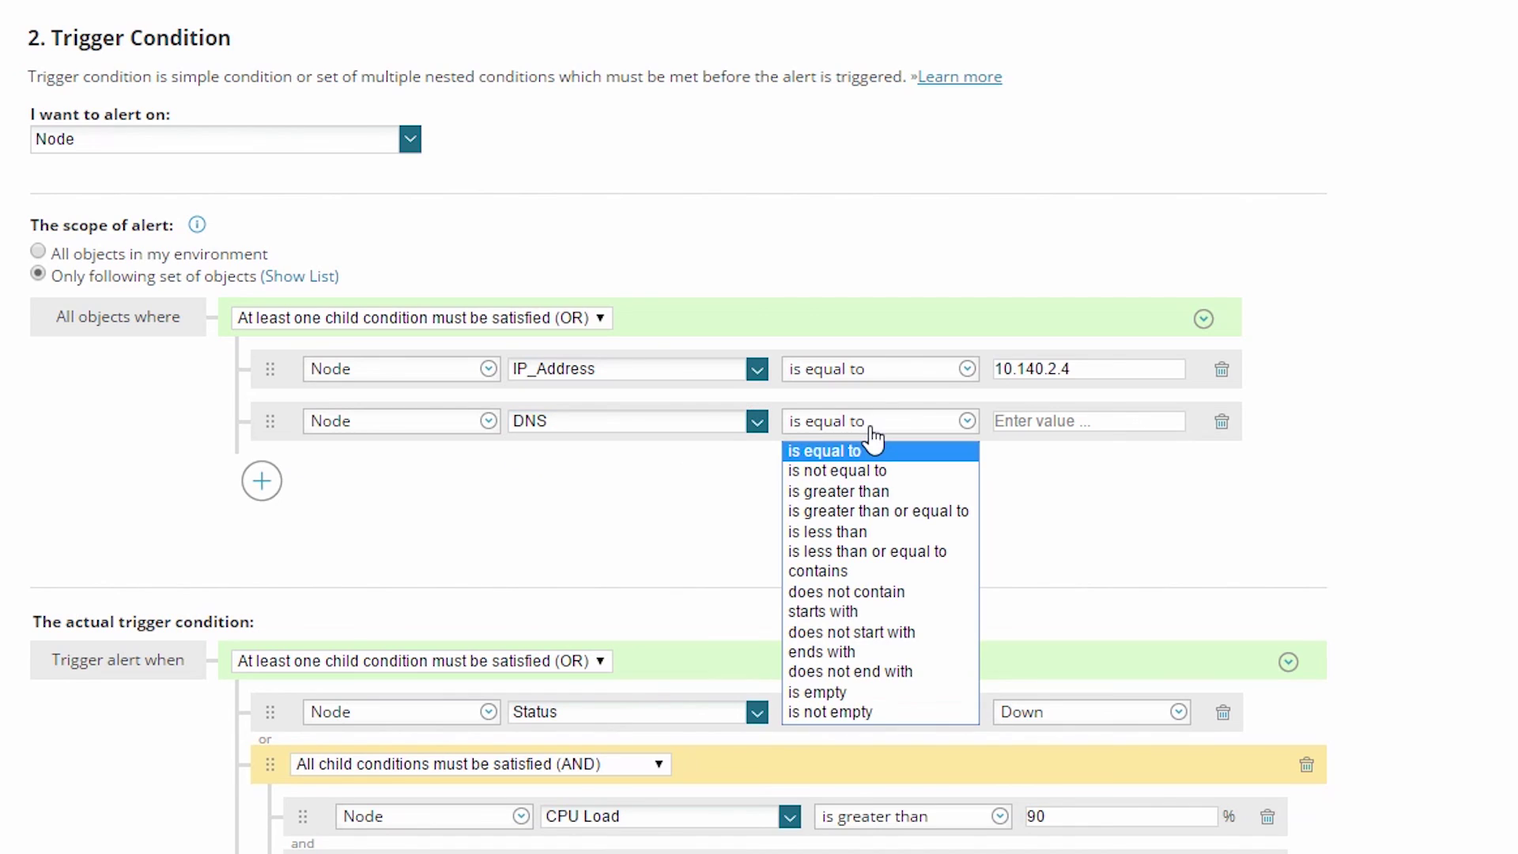
{"action": "left_click", "coordinate": [844, 571]}
{"action": "left_click", "coordinate": [1053, 420]}
{"action": "type", "text": "CTLabs"}
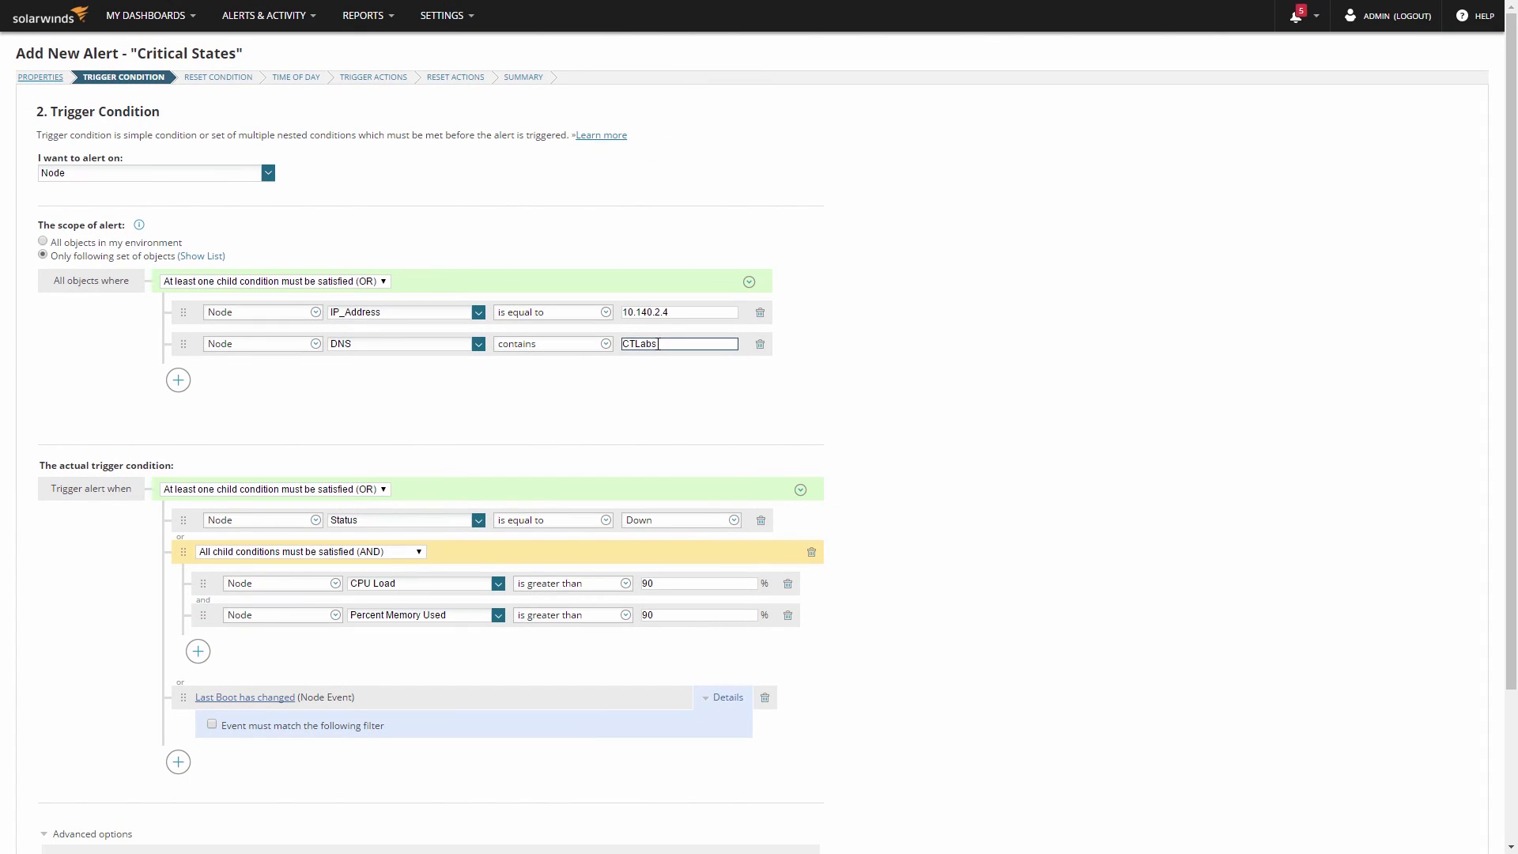
{"action": "left_click", "coordinate": [593, 410]}
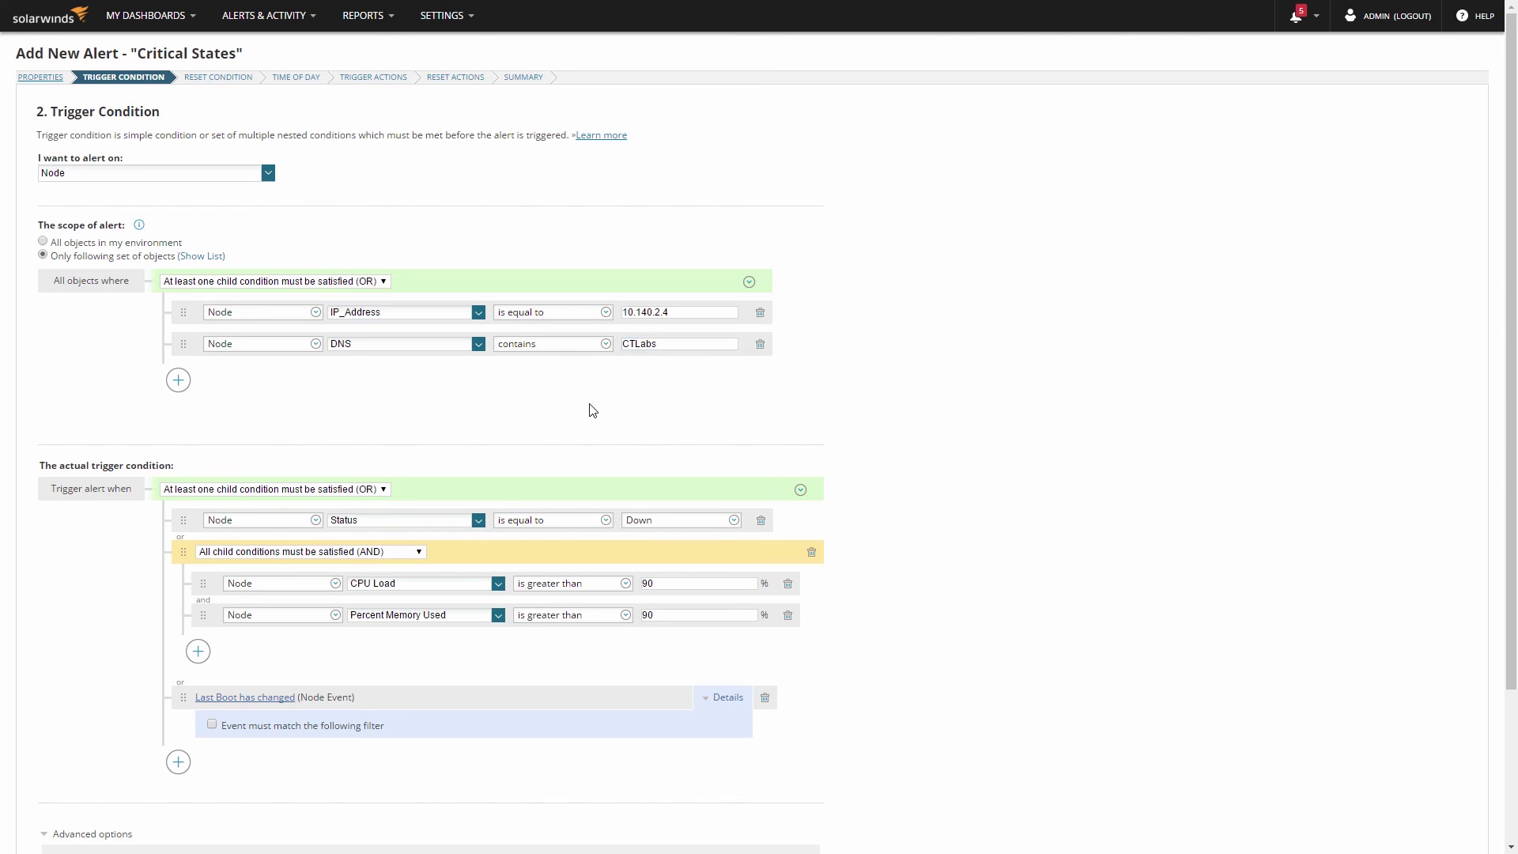